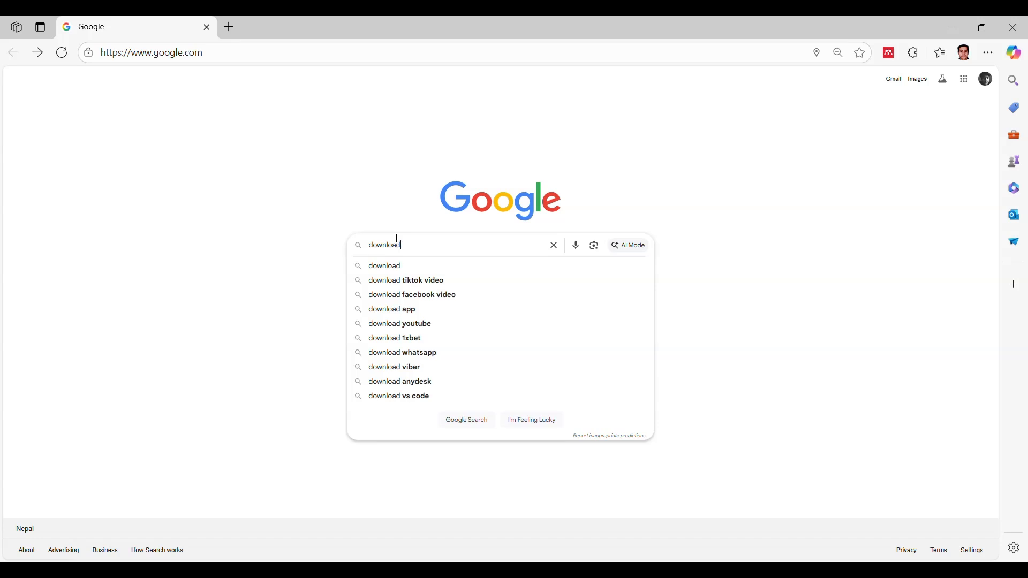
# Step: Search Google for "download mendeley desktop" and download the Windows installer from the Mendeley Desktop 1.19.5 Installers page
pyautogui.write('n')
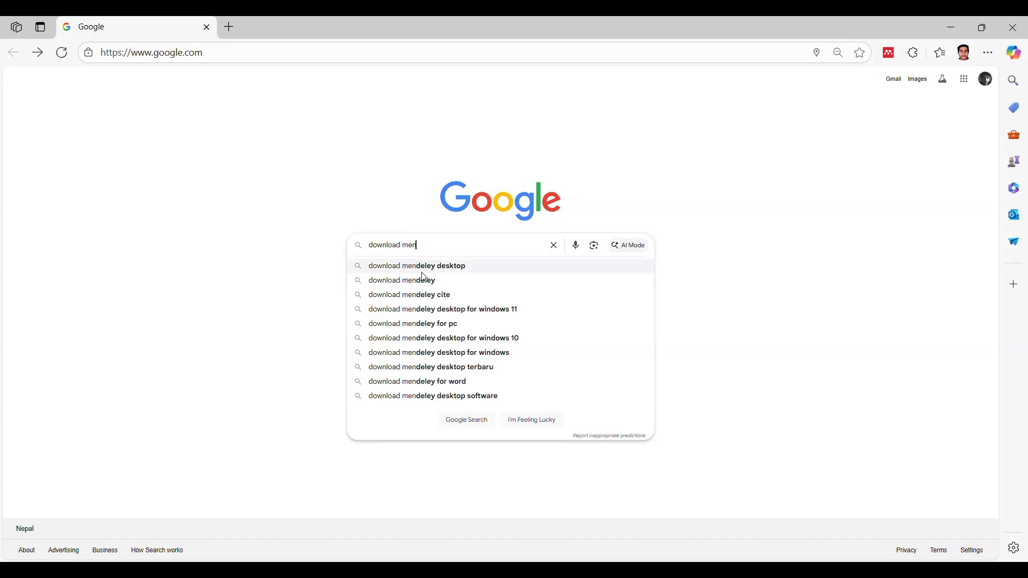
pyautogui.click(422, 269)
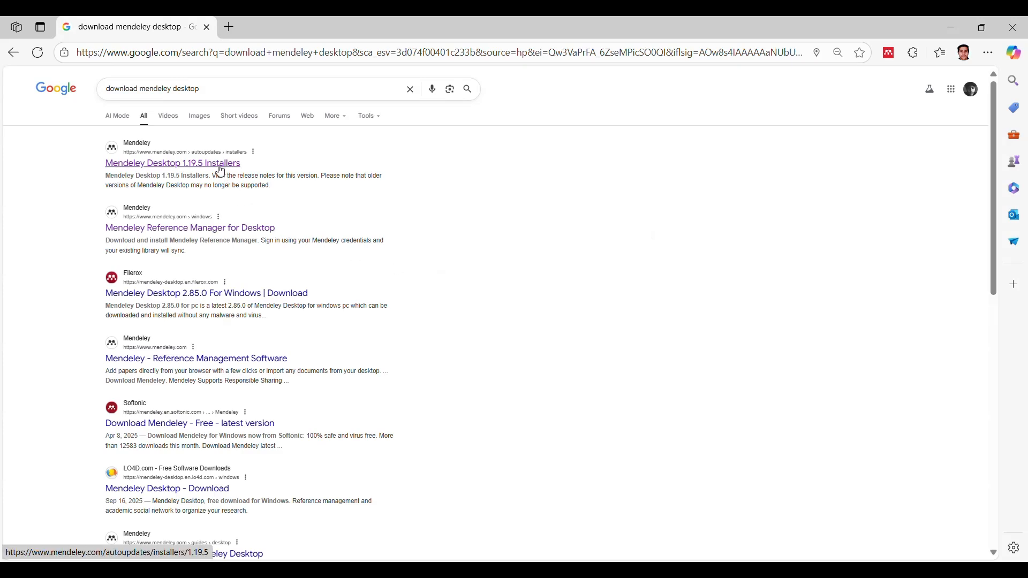
pyautogui.click(220, 172)
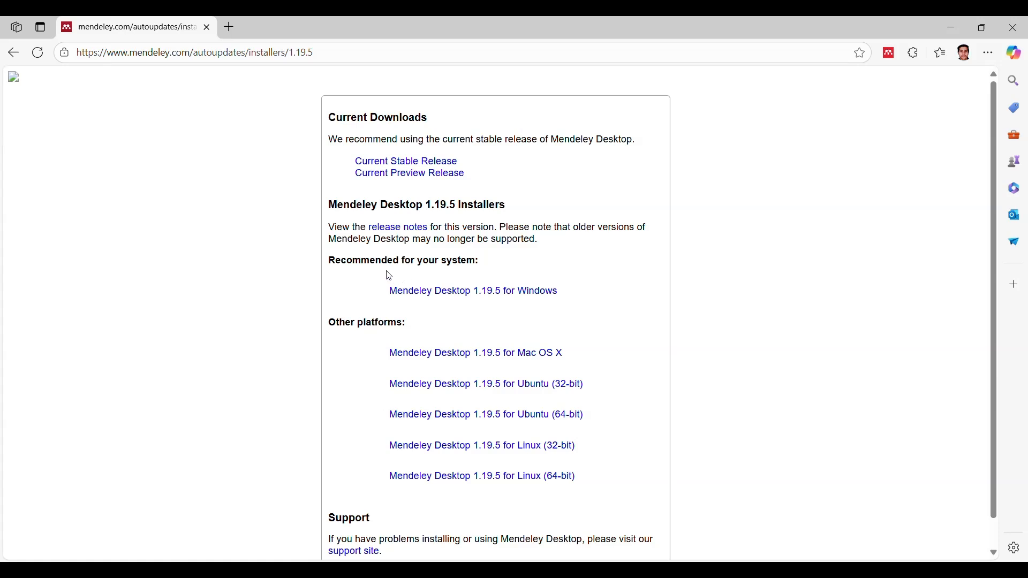
pyautogui.moveTo(389, 275); pyautogui.dragTo(569, 298)
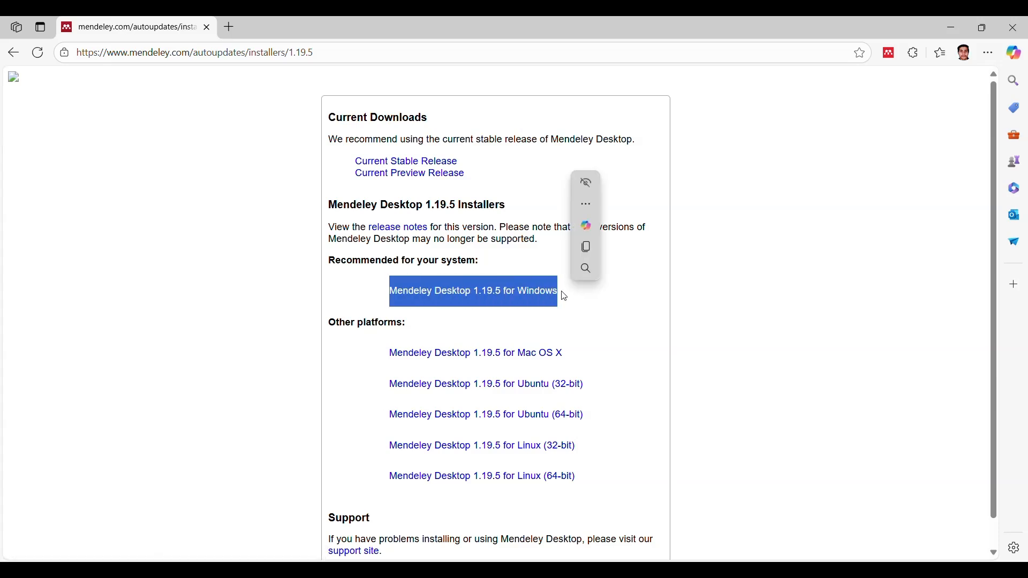
pyautogui.click(525, 294)
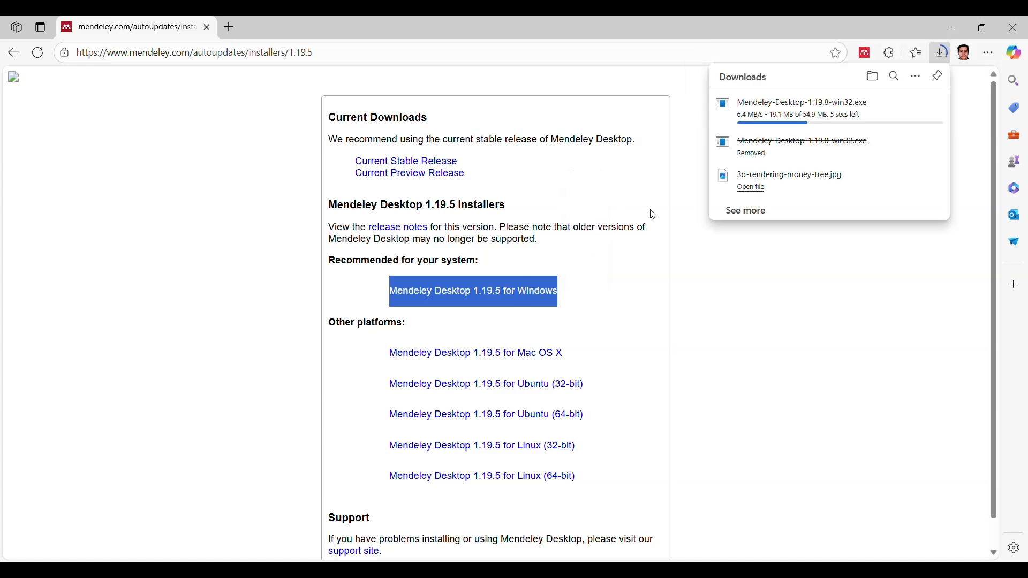
# Step: Run the downloaded Mendeley installer, accepting the license and the default install and Start Menu folders, and finish with Run Mendeley Desktop enabled
pyautogui.moveTo(904, 119)
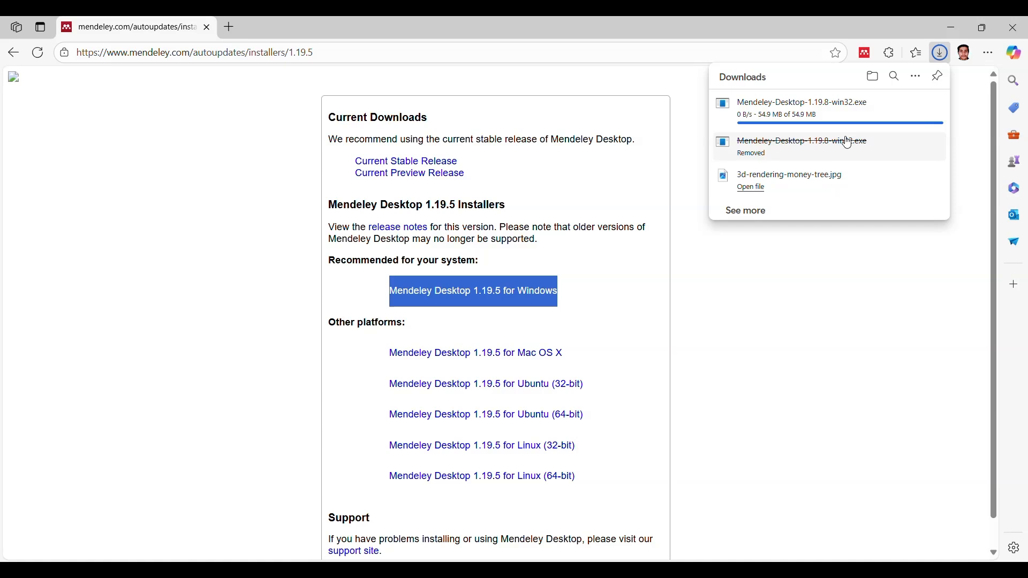
pyautogui.click(795, 112)
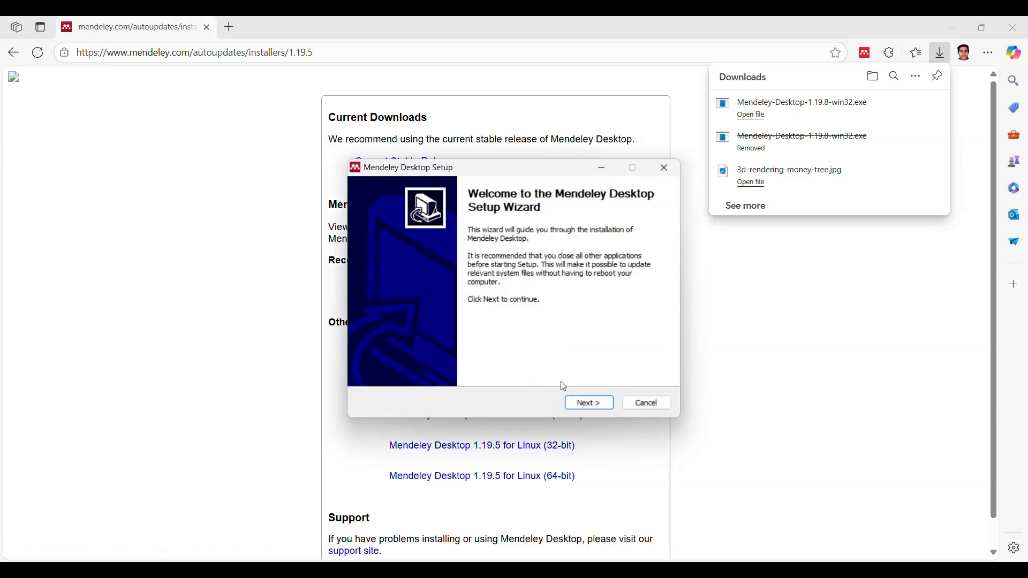
pyautogui.click(609, 406)
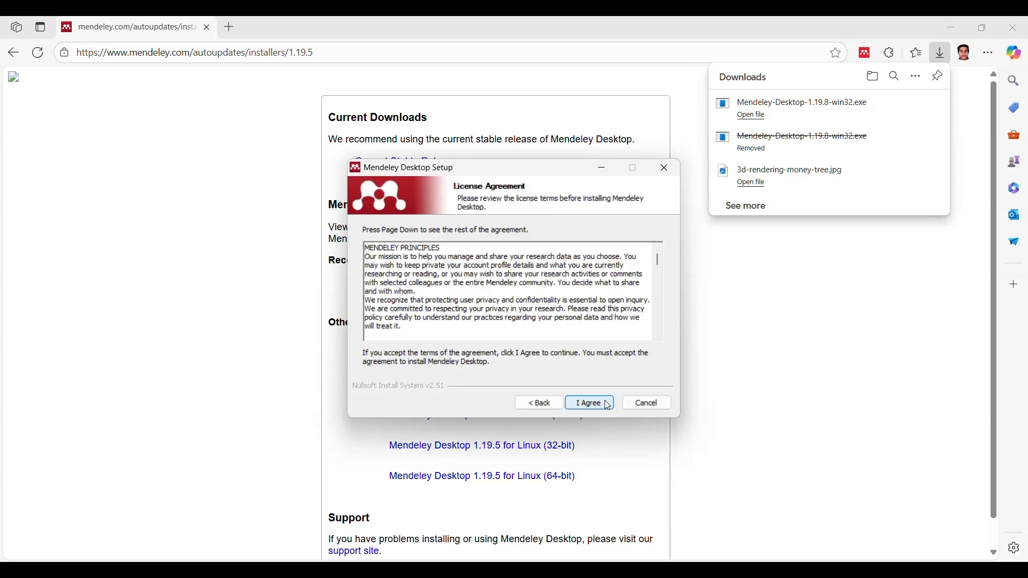
pyautogui.click(608, 405)
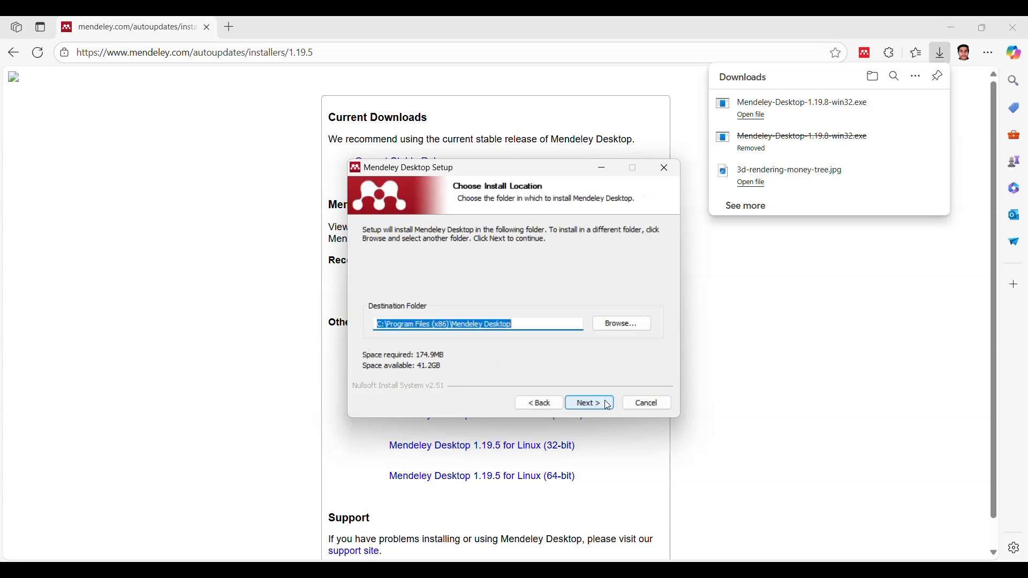
pyautogui.click(609, 405)
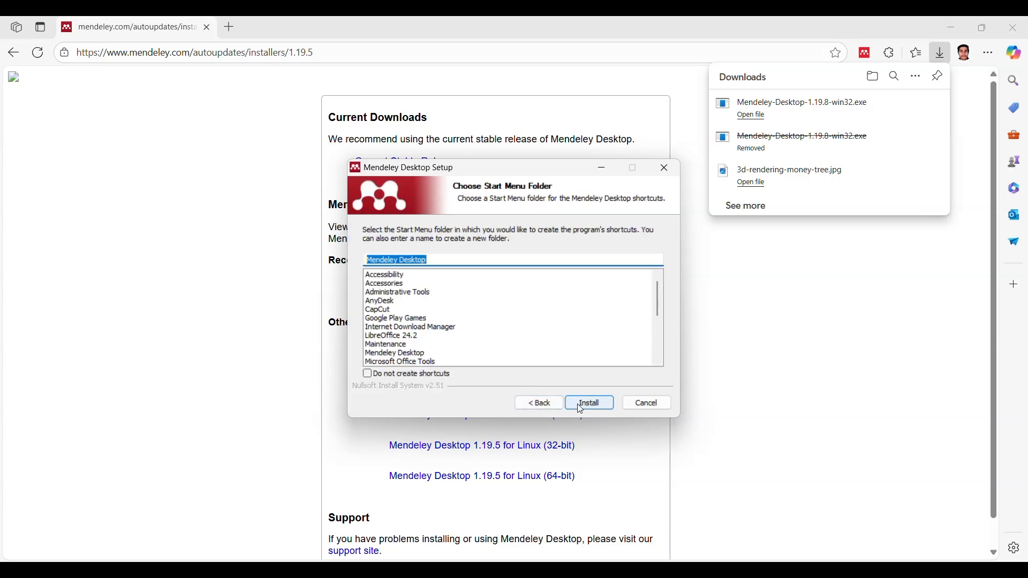
pyautogui.click(585, 406)
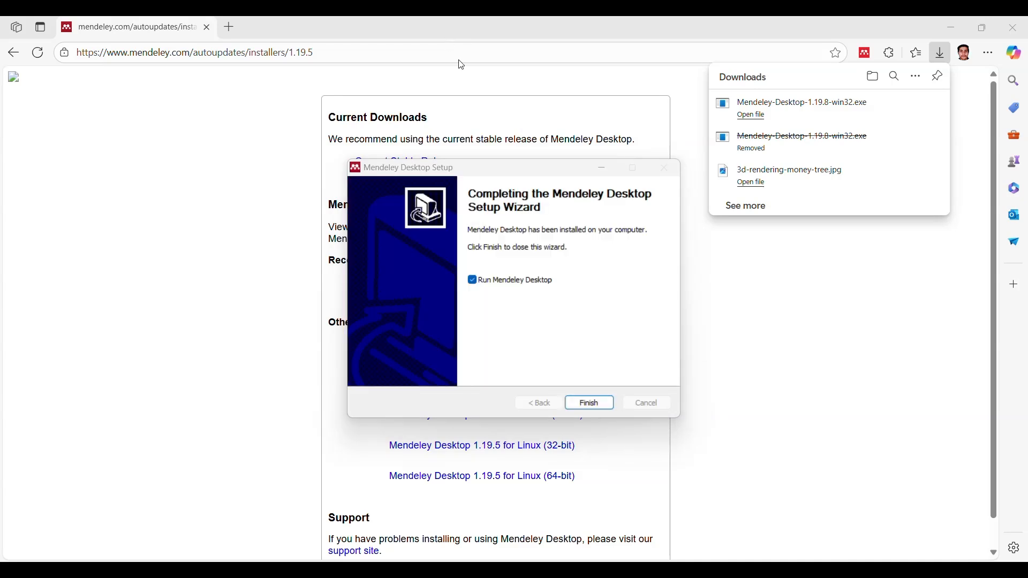
pyautogui.click(589, 406)
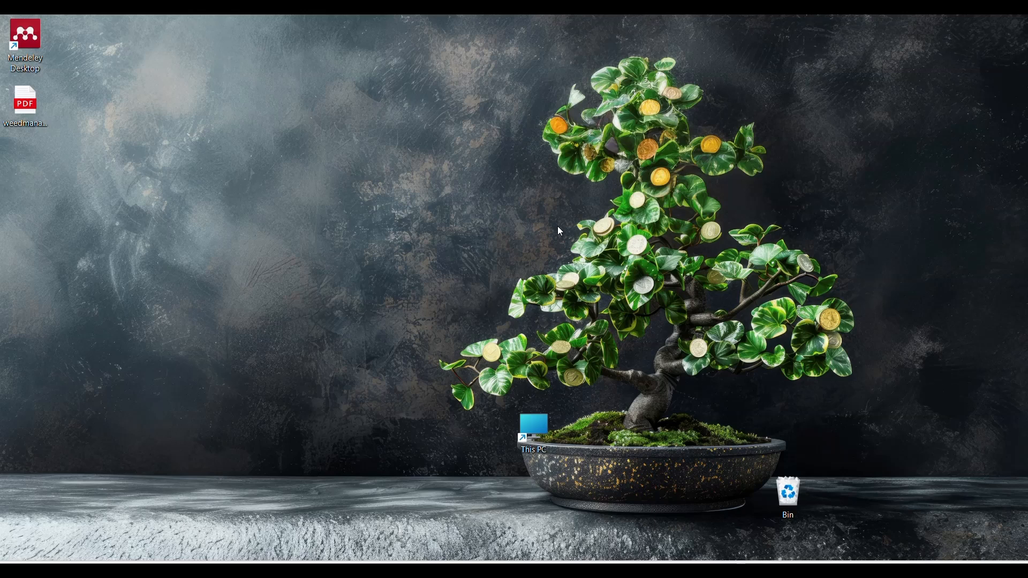
# Step: Switch to the browser, search Google for "elsiver id" and open the registration form of the Elsevier account site
pyautogui.moveTo(486, 569)
pyautogui.click(455, 520)
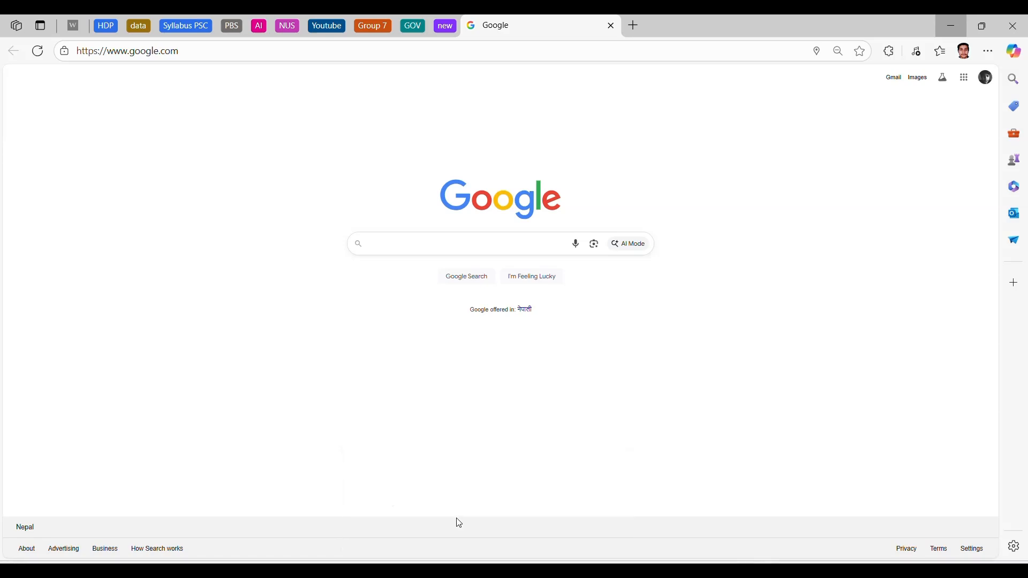
pyautogui.click(485, 240)
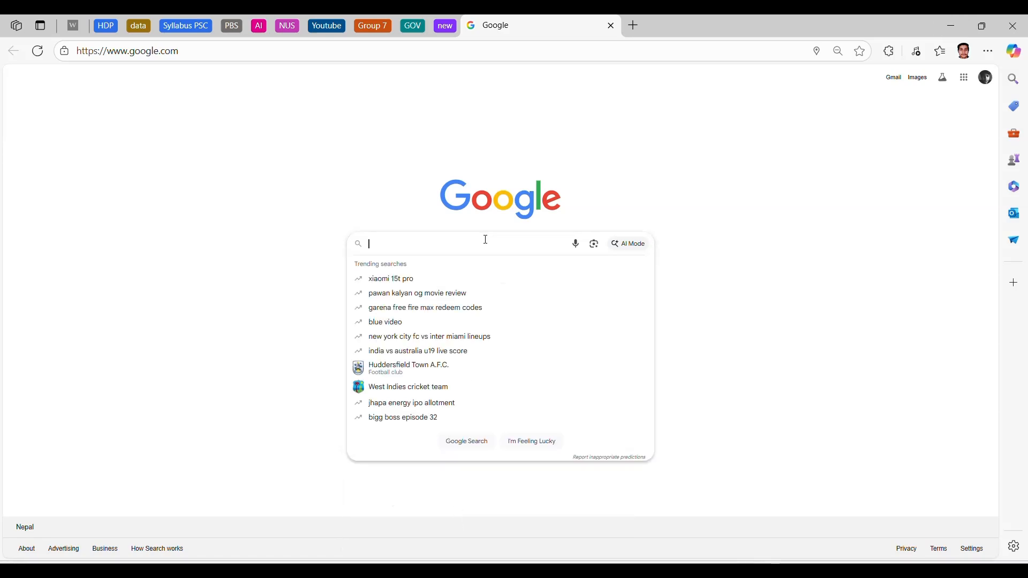
pyautogui.write('els')
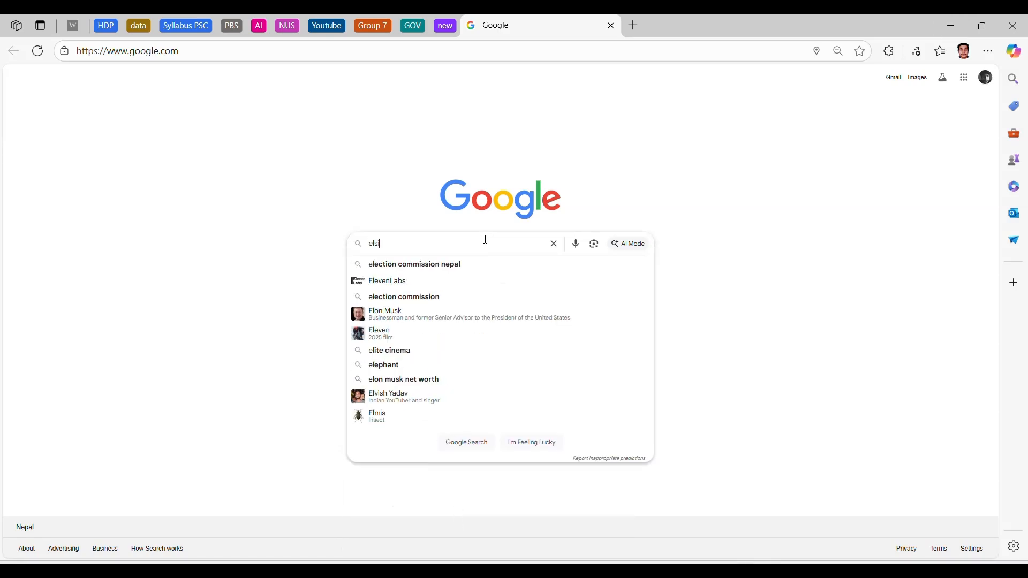
pyautogui.write('iver ')
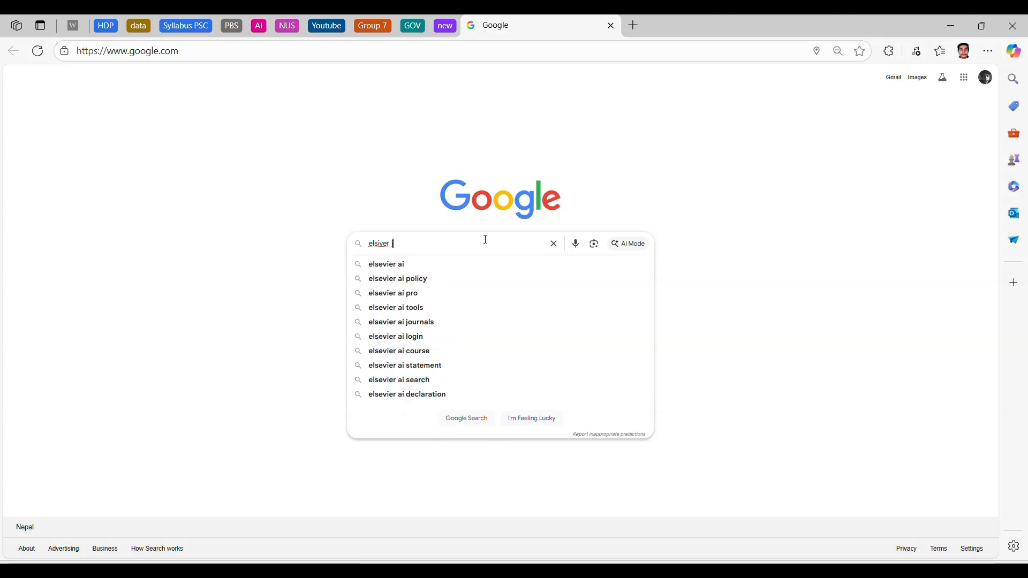
pyautogui.write('id')
pyautogui.press('Return')
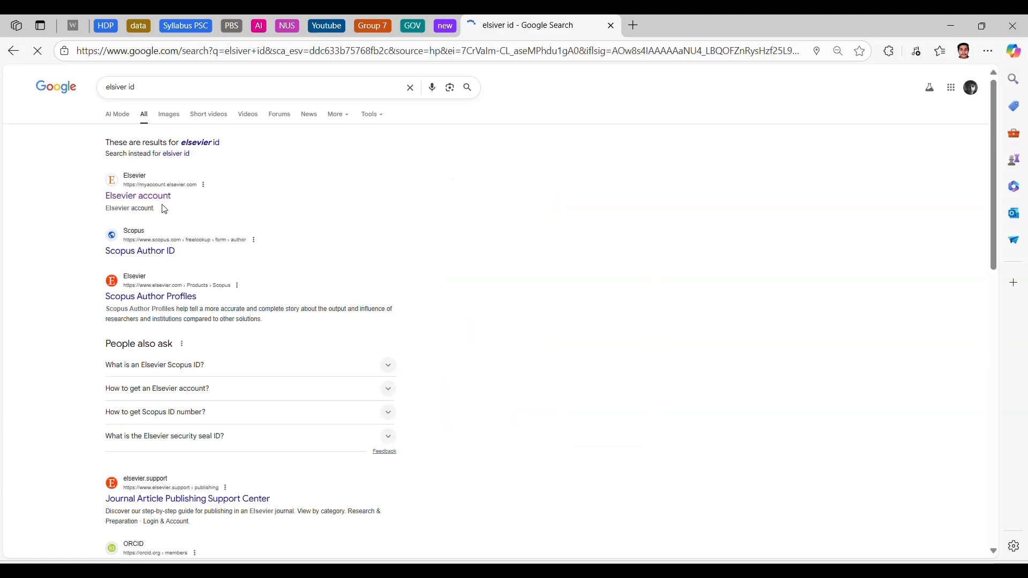
pyautogui.click(164, 198)
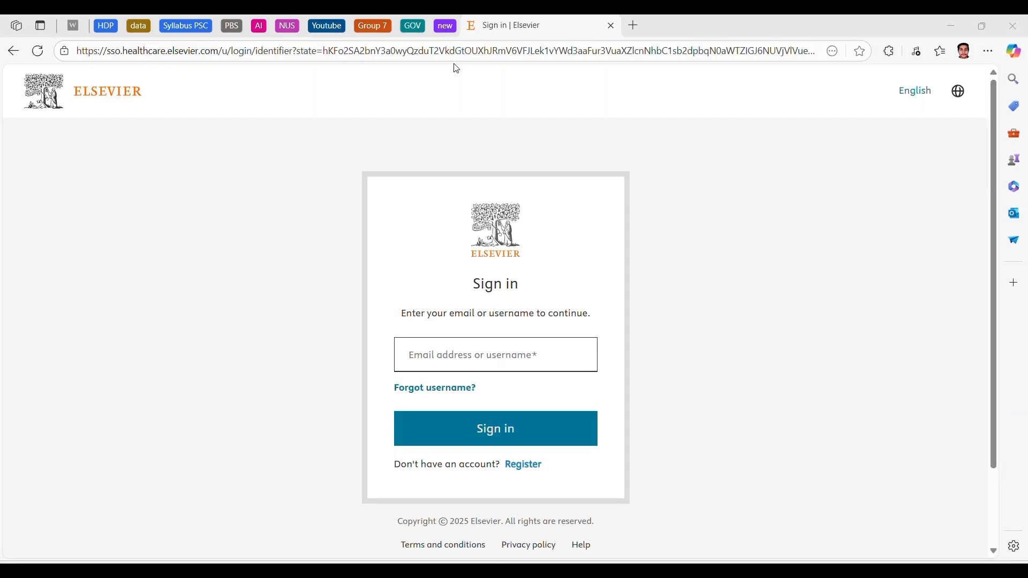
pyautogui.click(525, 467)
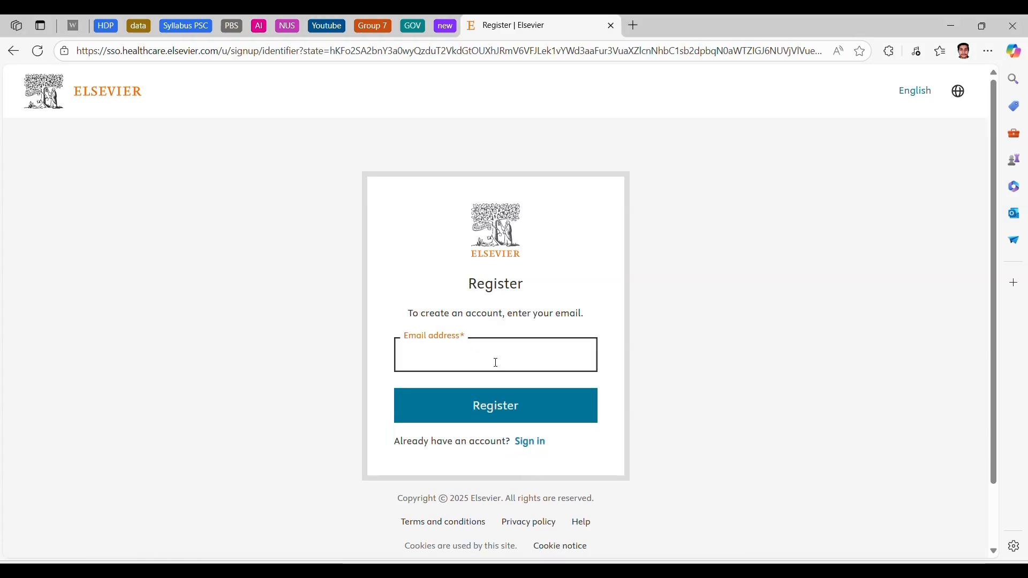
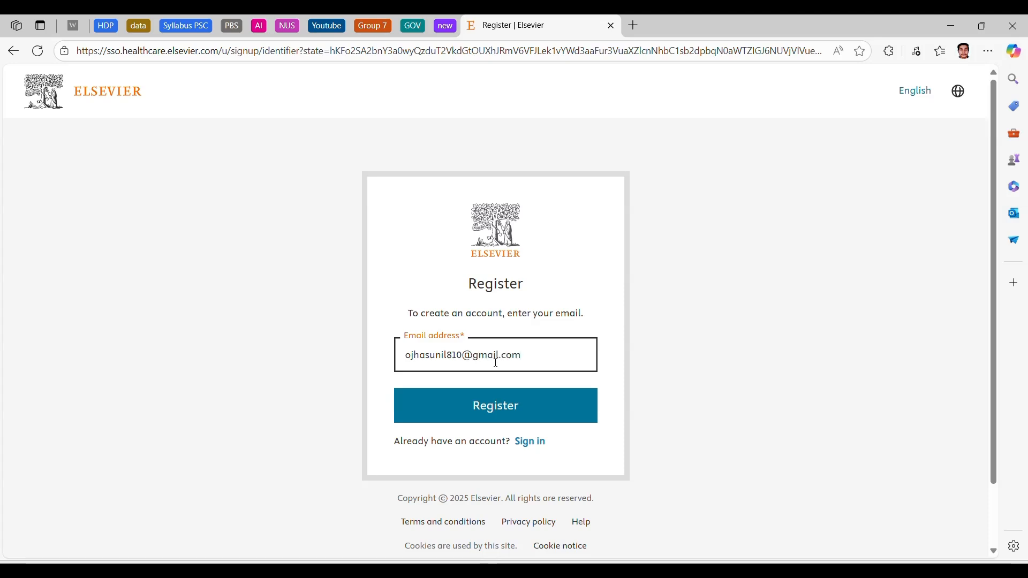
# Step: Enter the new account's email address in the Elsevier registration form and submit it
pyautogui.click(493, 407)
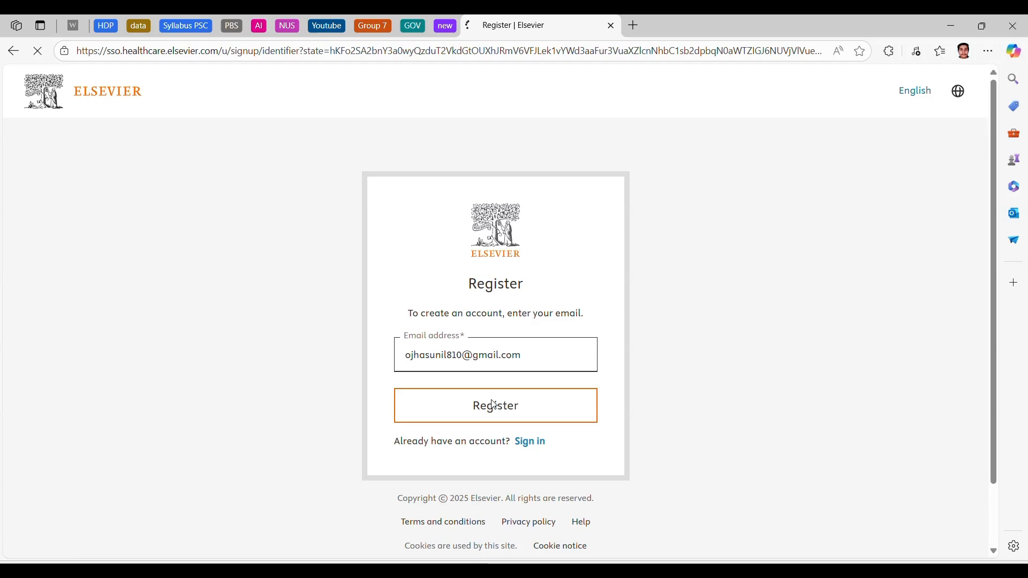
# Step: Create the account password for the Elsevier registration and continue to the account details
pyautogui.click(459, 406)
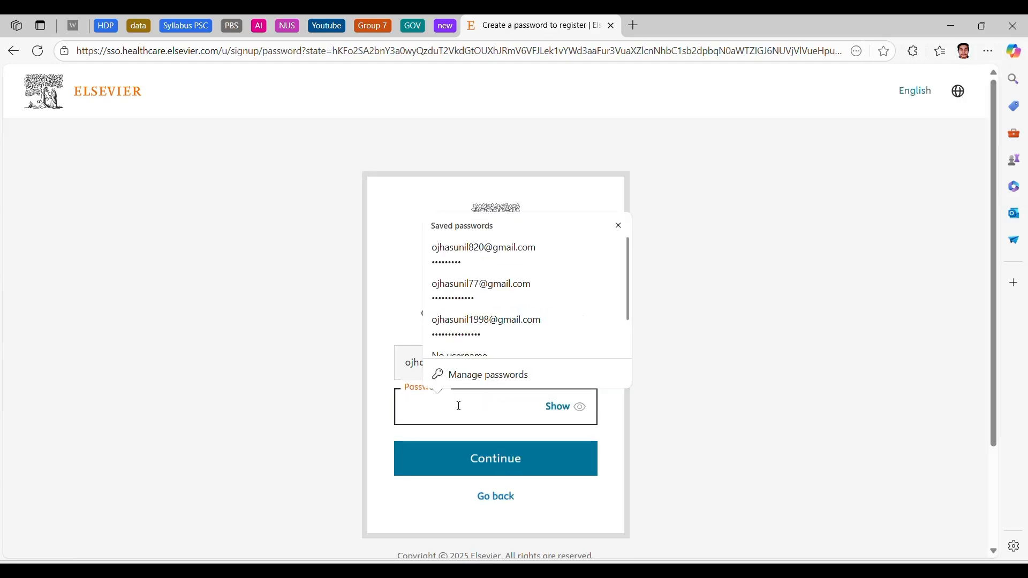
pyautogui.write('••••')
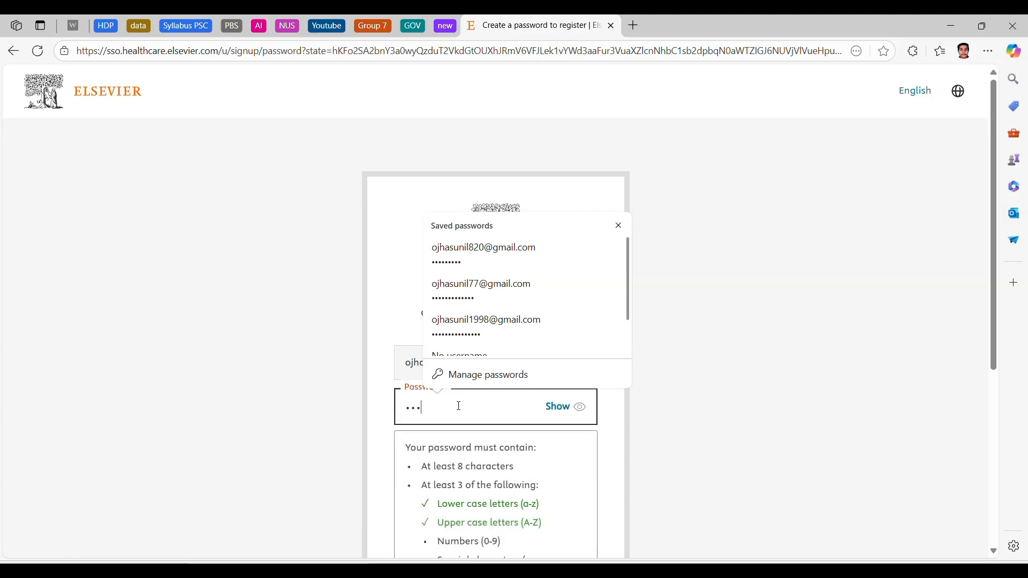
pyautogui.write('•••')
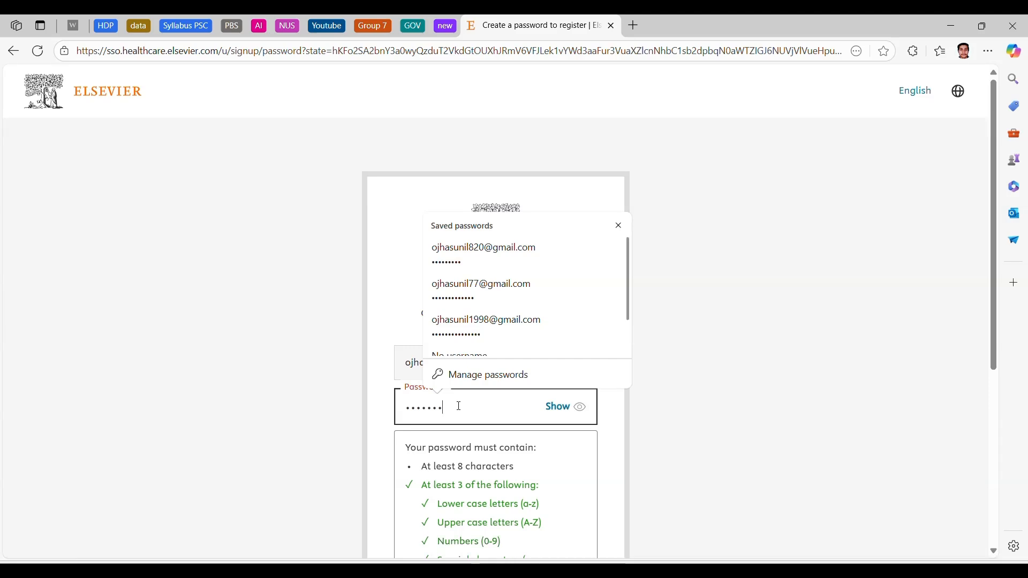
pyautogui.write('••')
pyautogui.scroll(-3, 664, 450)
pyautogui.click(526, 461)
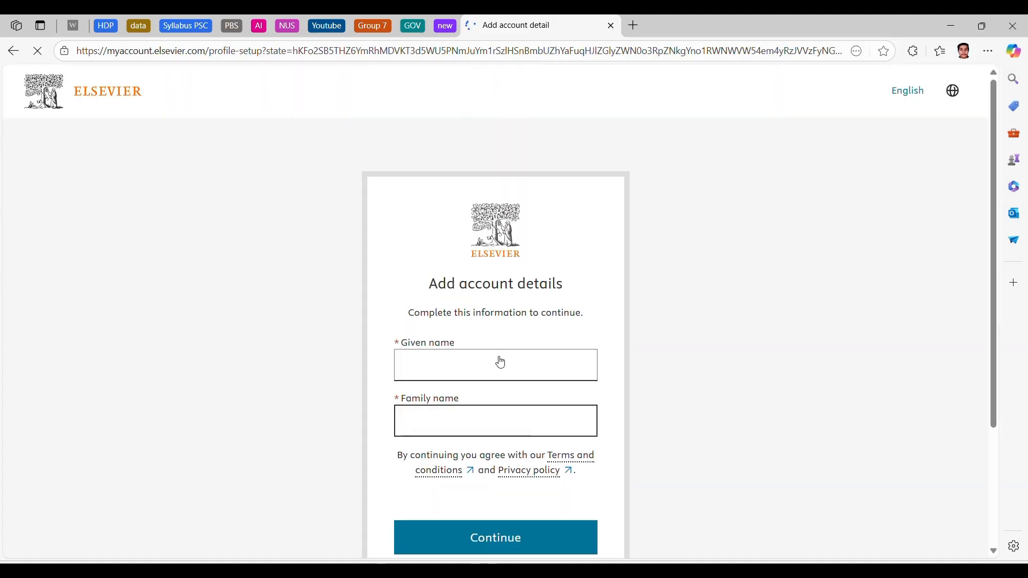
# Step: Submit the given name and family name in the account details, and activate the Elsevier account through the activation email
pyautogui.click(464, 359)
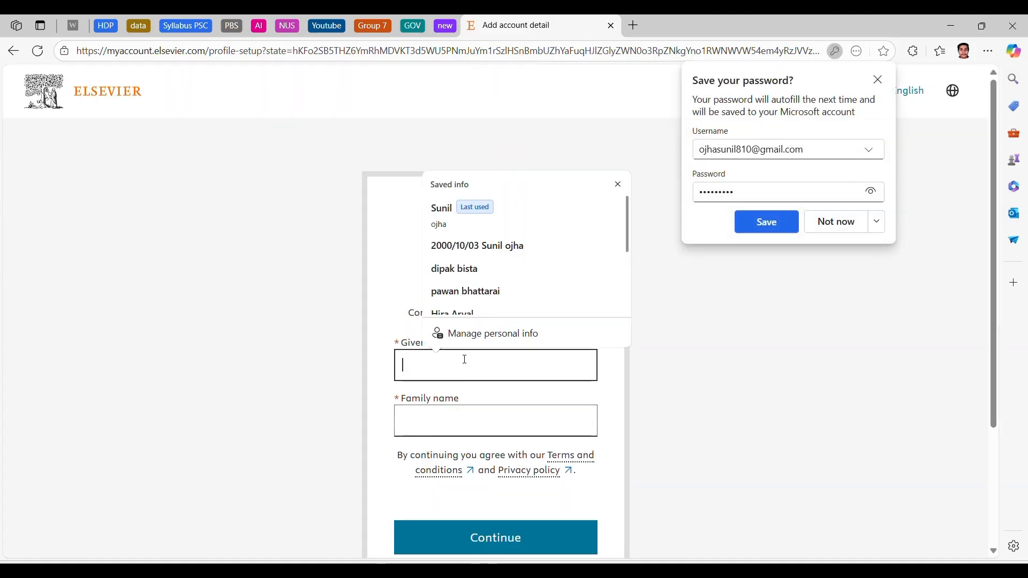
pyautogui.write('sunil')
pyautogui.click(445, 412)
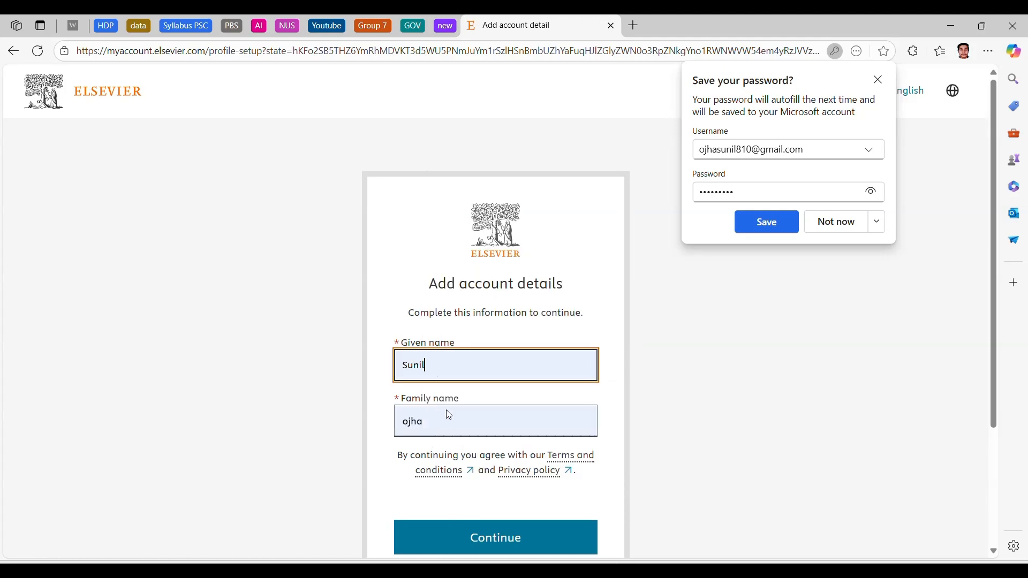
pyautogui.click(471, 537)
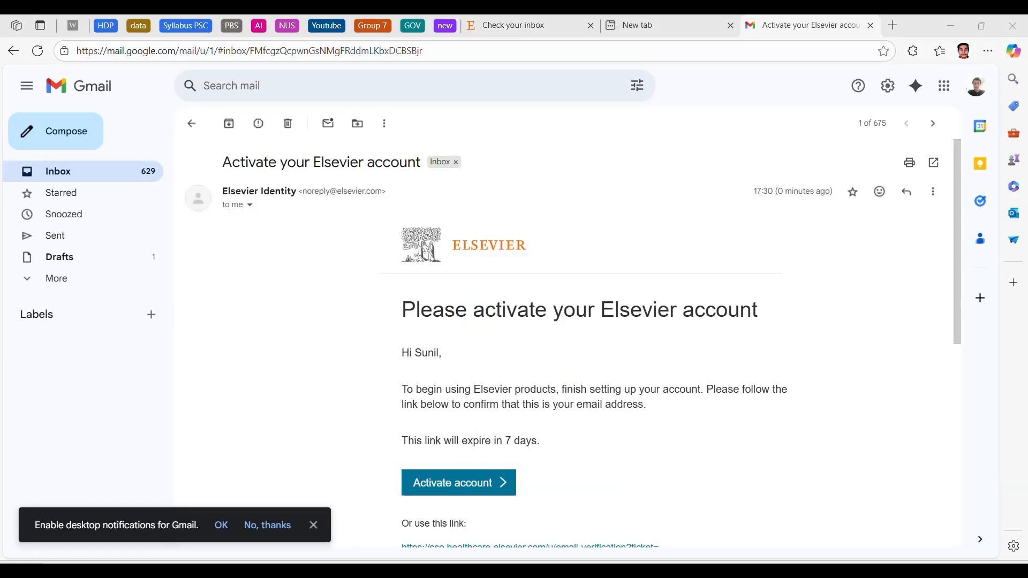
pyautogui.click(482, 487)
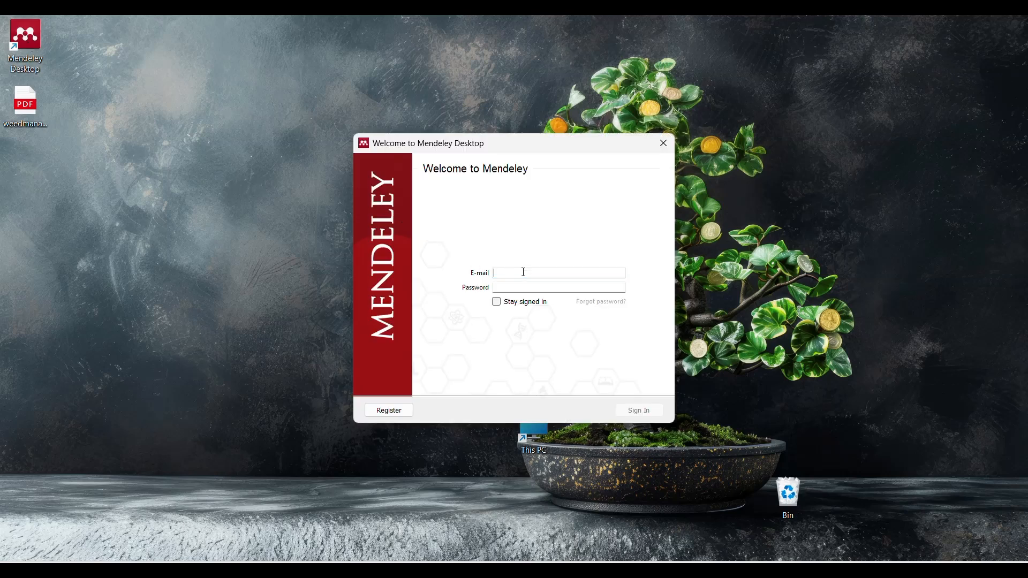
# Step: Sign in to Mendeley Desktop with the registered email address and the account password
pyautogui.hotkey('ctrl', 'v')
pyautogui.click(448, 39)
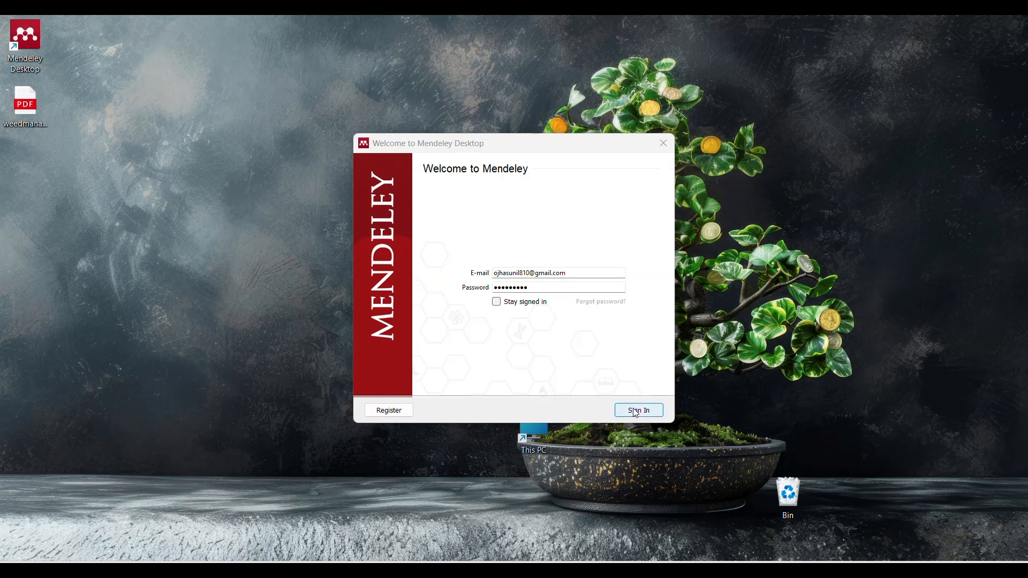
pyautogui.click(636, 411)
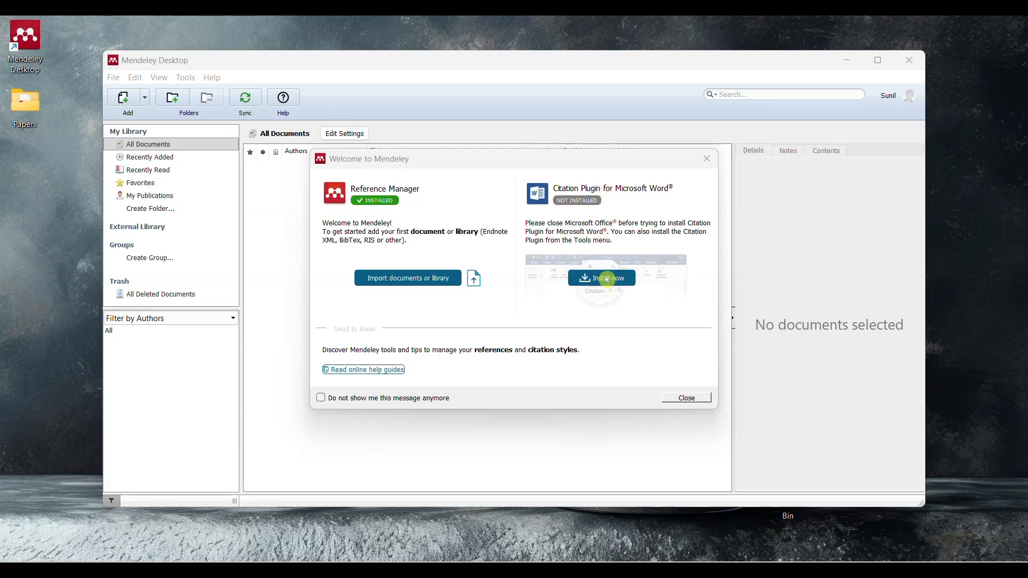
# Step: Close the welcome message and install the MS Word citation plugin, acknowledging the installation notice
pyautogui.click(675, 398)
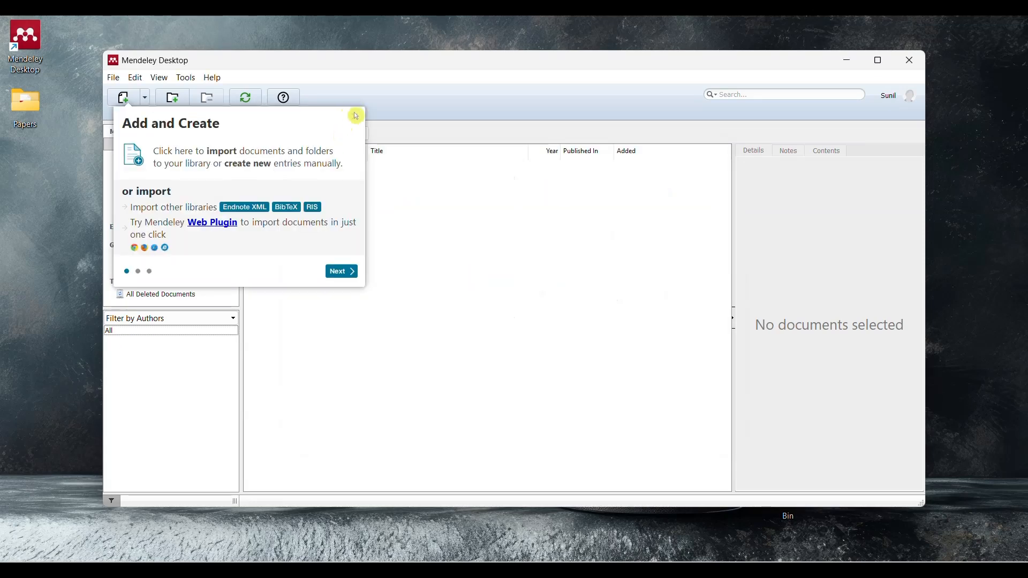
pyautogui.click(187, 78)
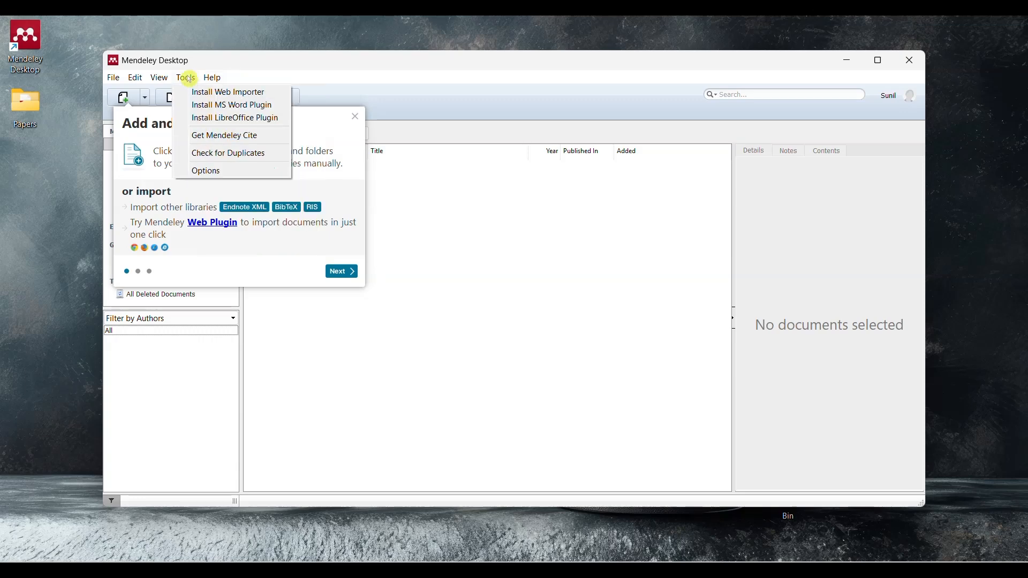
pyautogui.click(205, 106)
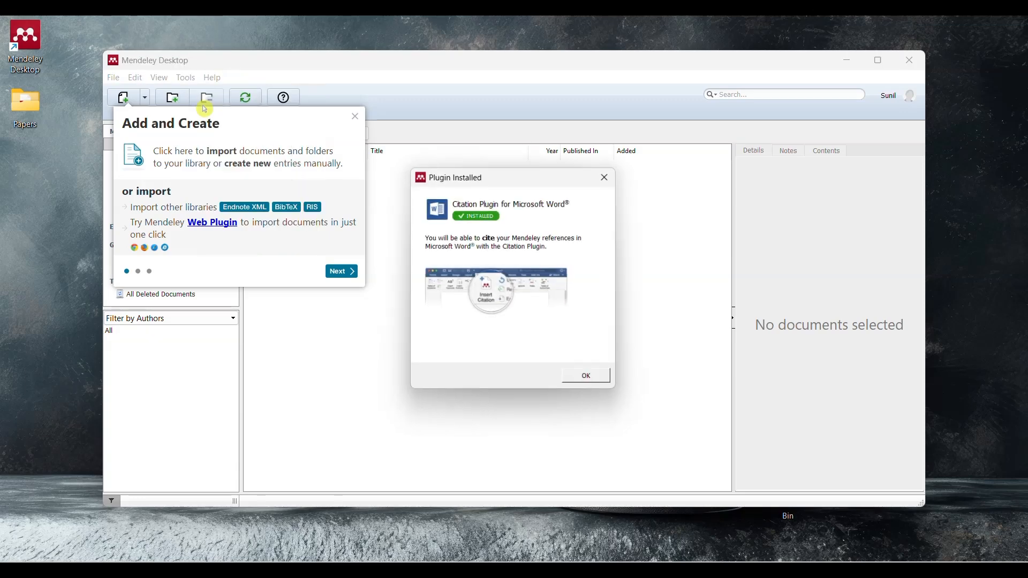
pyautogui.click(587, 378)
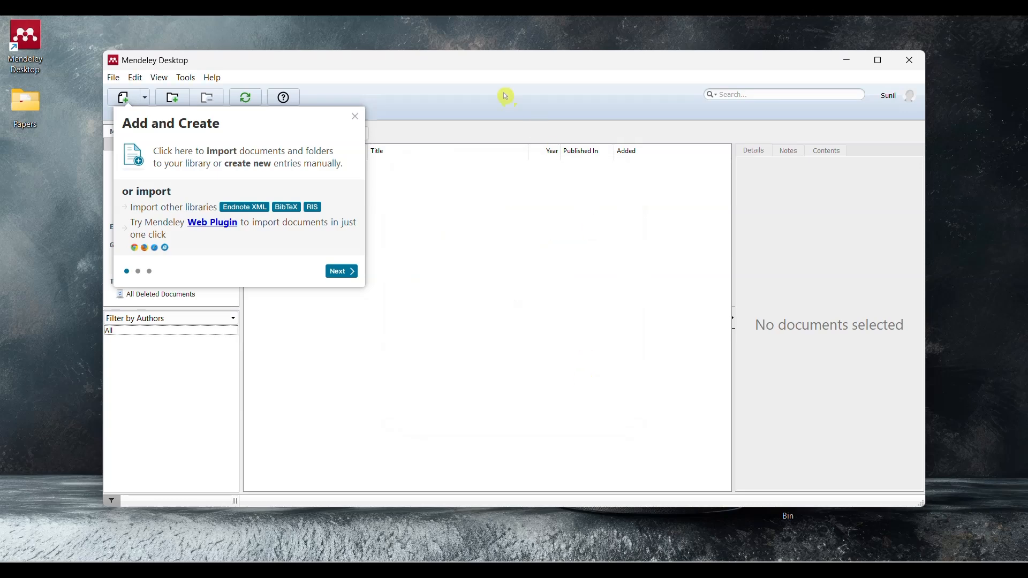
# Step: Switch to the blank Word document and check the References tools for the Mendeley citation plugin
pyautogui.click(466, 45)
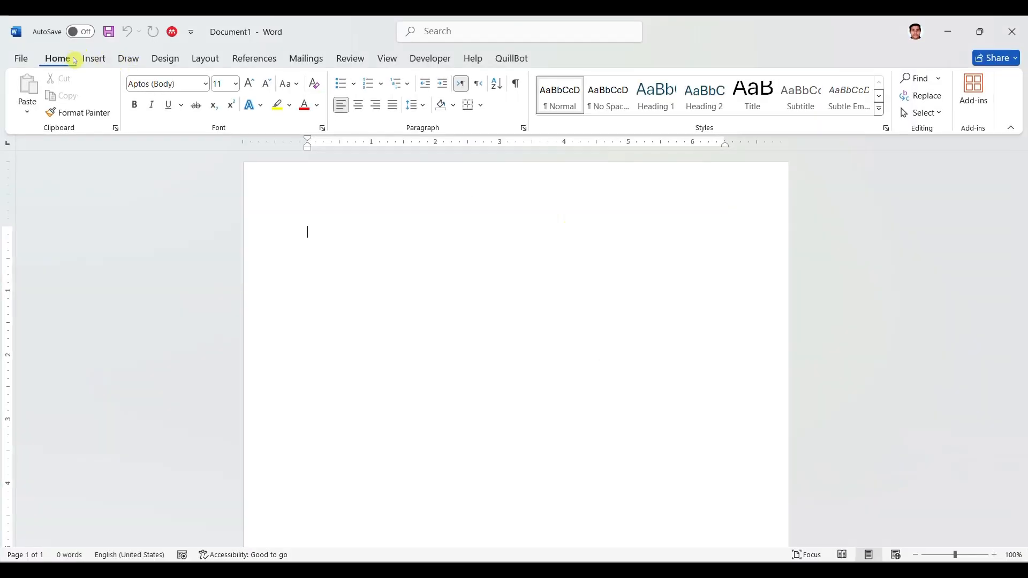
pyautogui.click(254, 57)
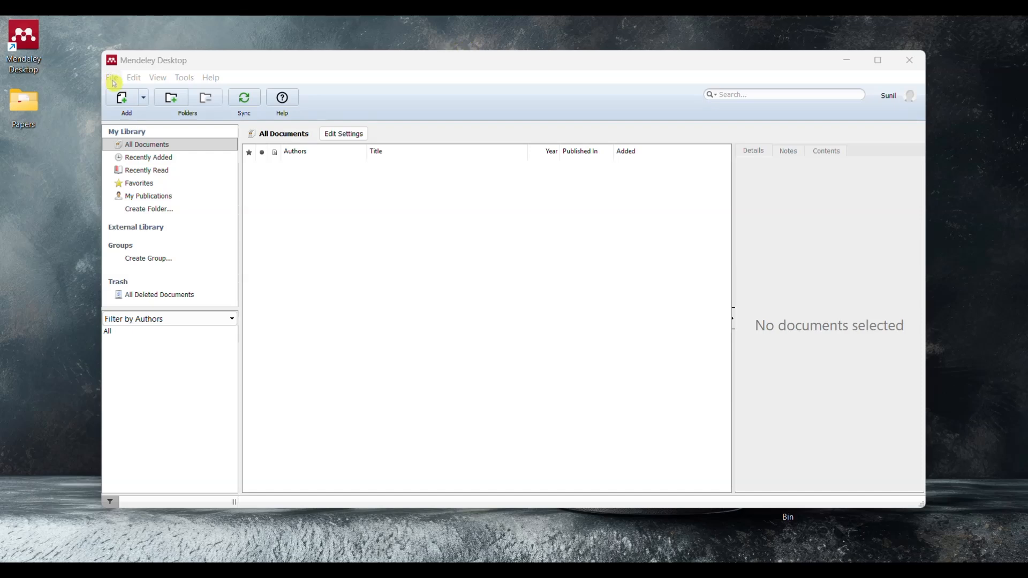
pyautogui.click(130, 79)
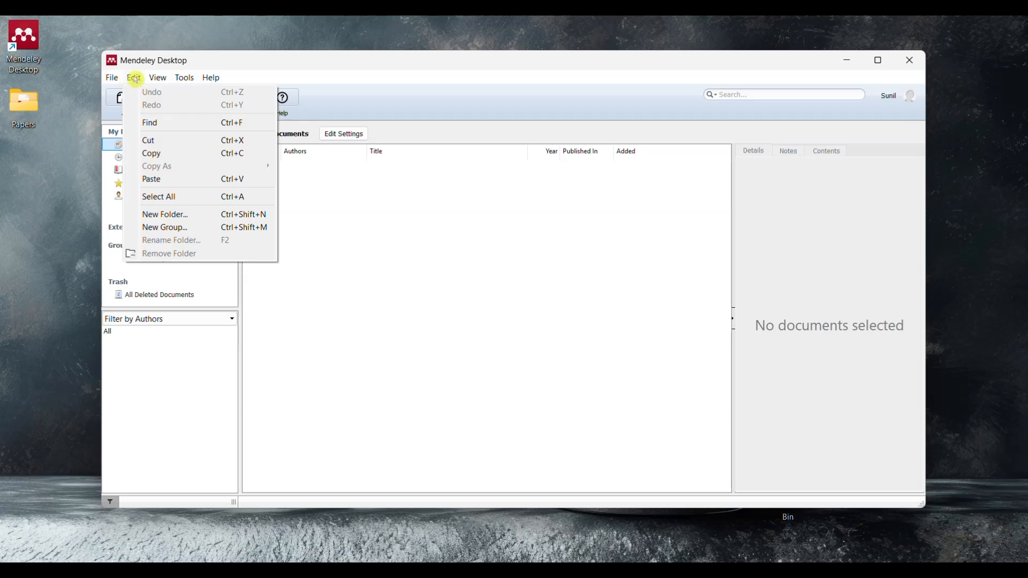
pyautogui.moveTo(209, 76)
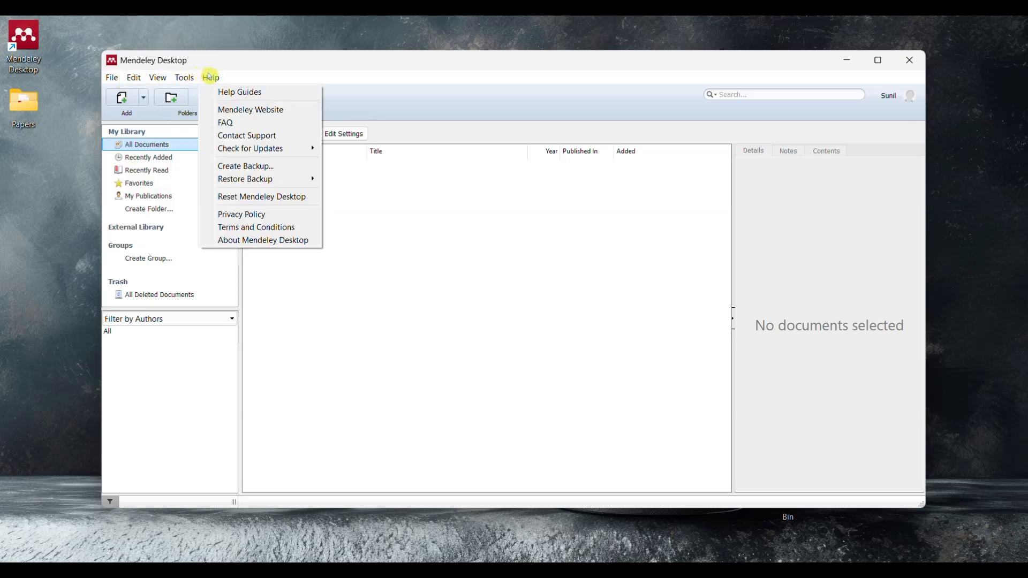
pyautogui.click(114, 117)
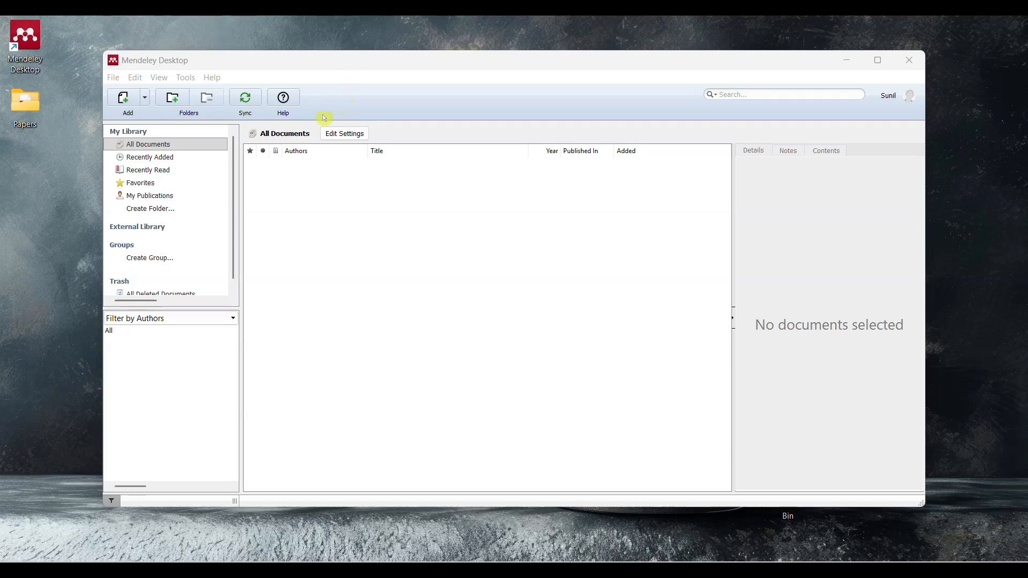
# Step: Add the file paper9 from the Papers folder on the Desktop to the Mendeley library
pyautogui.click(123, 98)
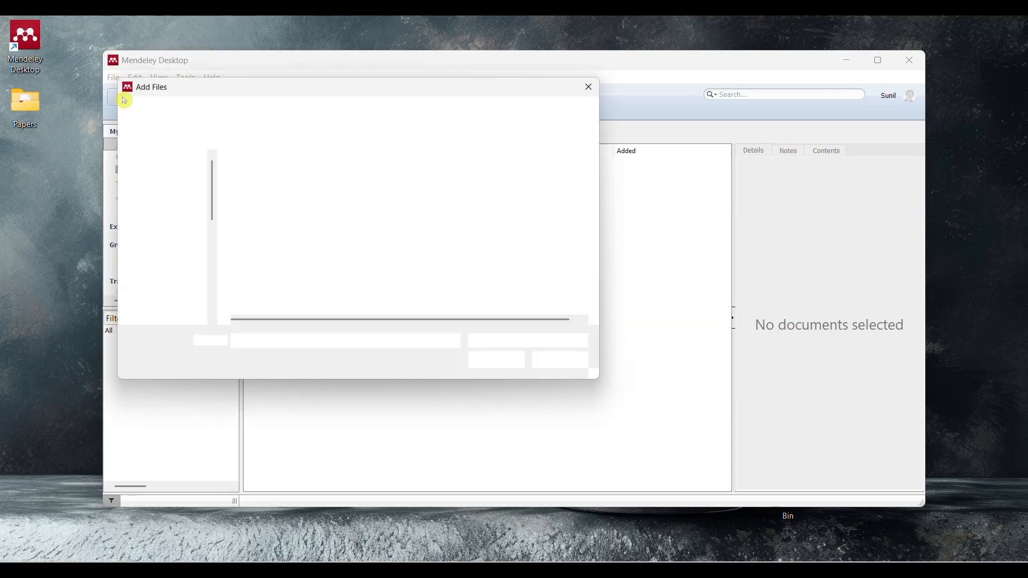
pyautogui.click(280, 184)
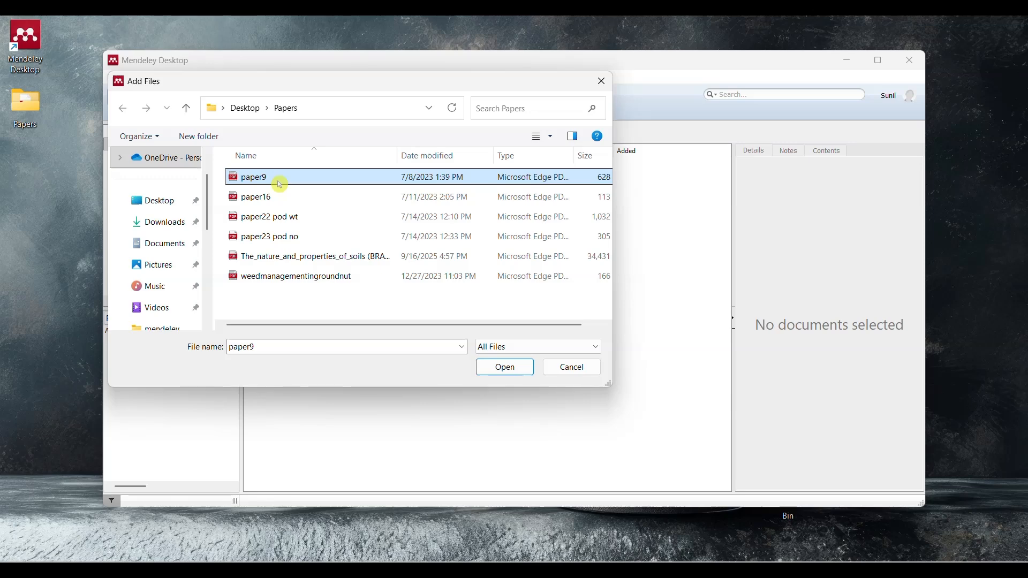
pyautogui.doubleClick(278, 182)
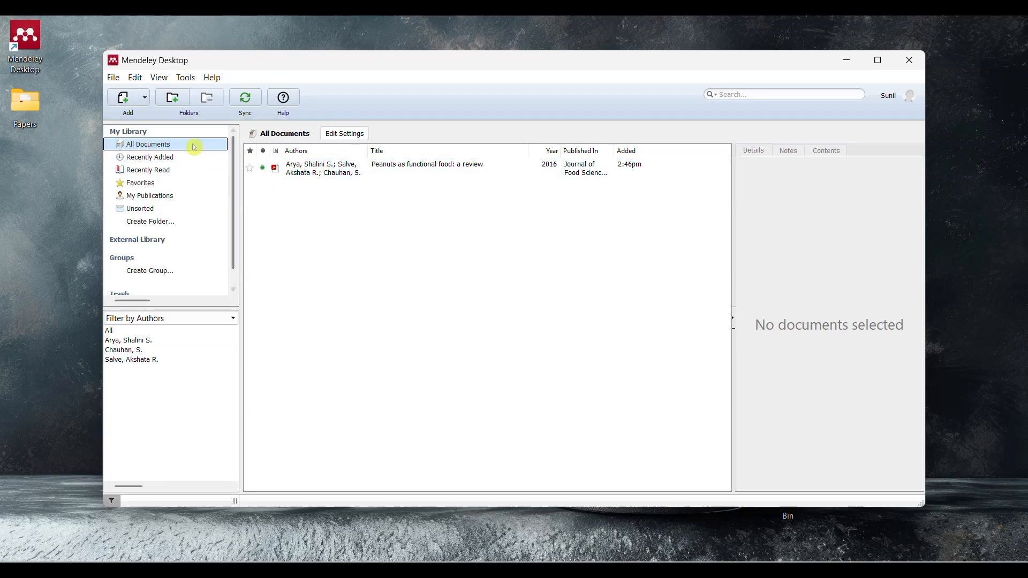
# Step: Add "paper22 pod wt", "paper23 pod no", the nature and properties of soils PDF and weedmanagementingroundnut to the library together
pyautogui.click(123, 101)
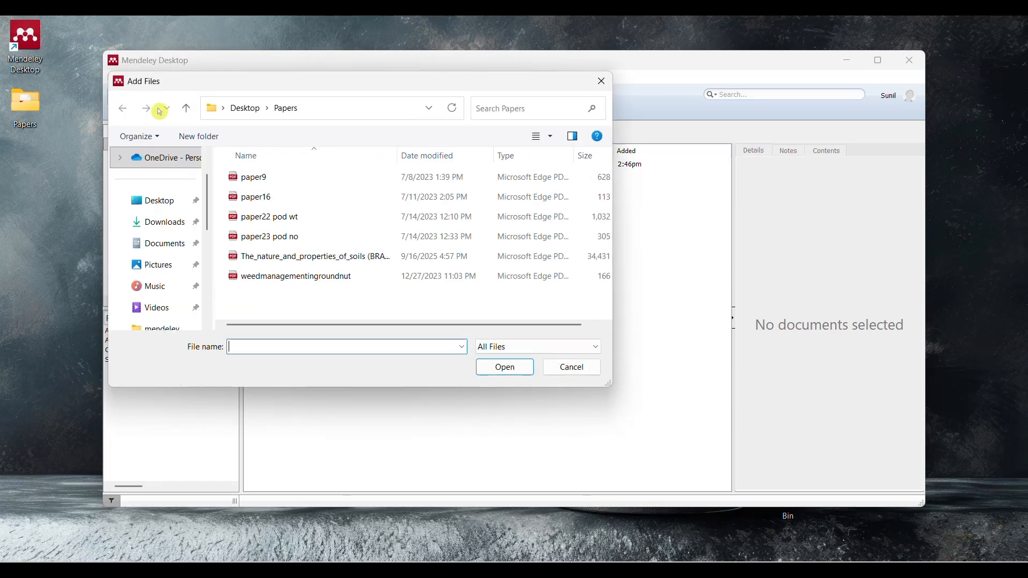
pyautogui.click(252, 203)
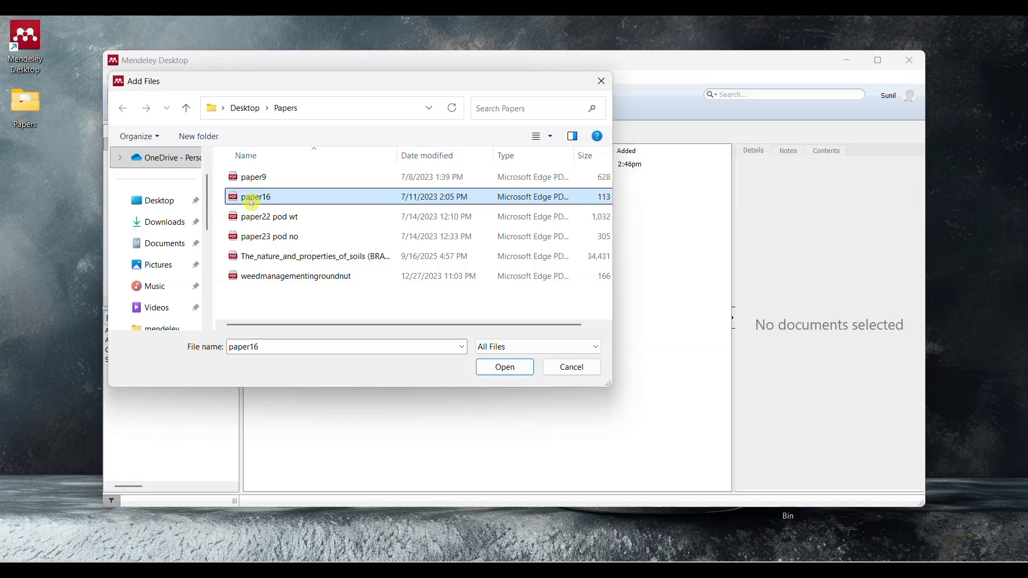
pyautogui.moveTo(247, 291); pyautogui.dragTo(248, 225)
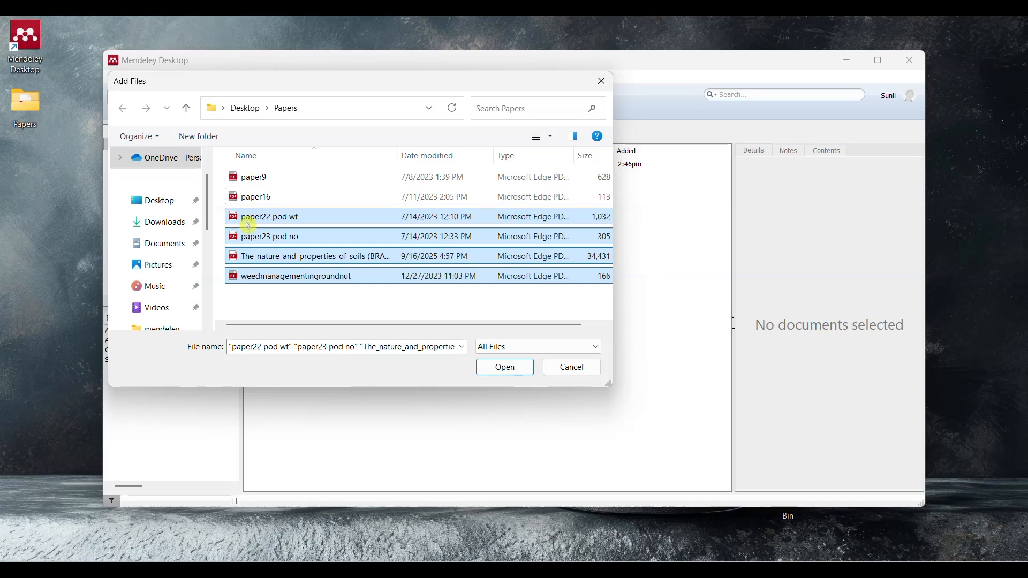
pyautogui.press('Return')
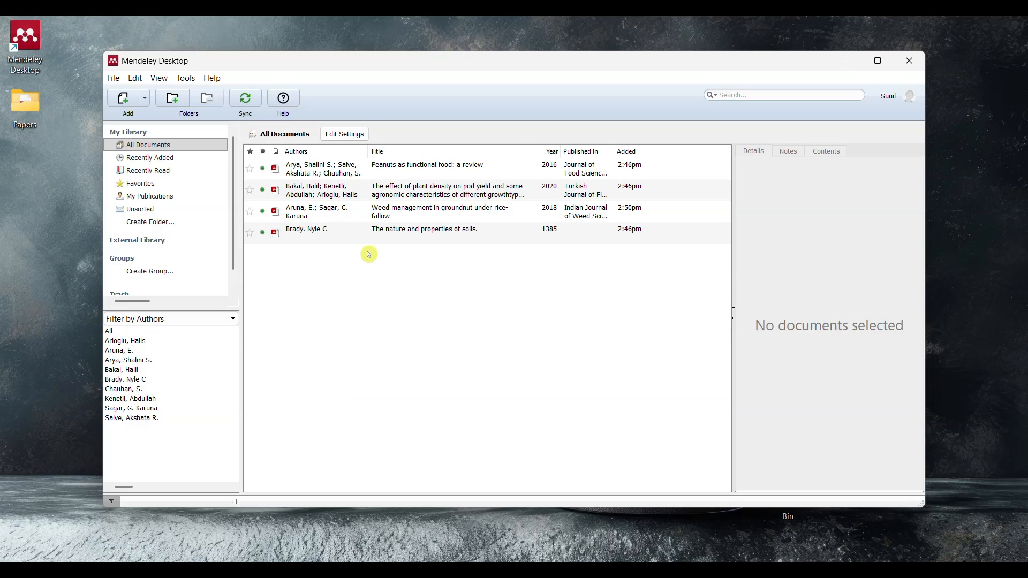
# Step: Delete the documents "Weed management in groundnut under rice-fallow" and "The nature and properties of soils." from the library
pyautogui.click(381, 214)
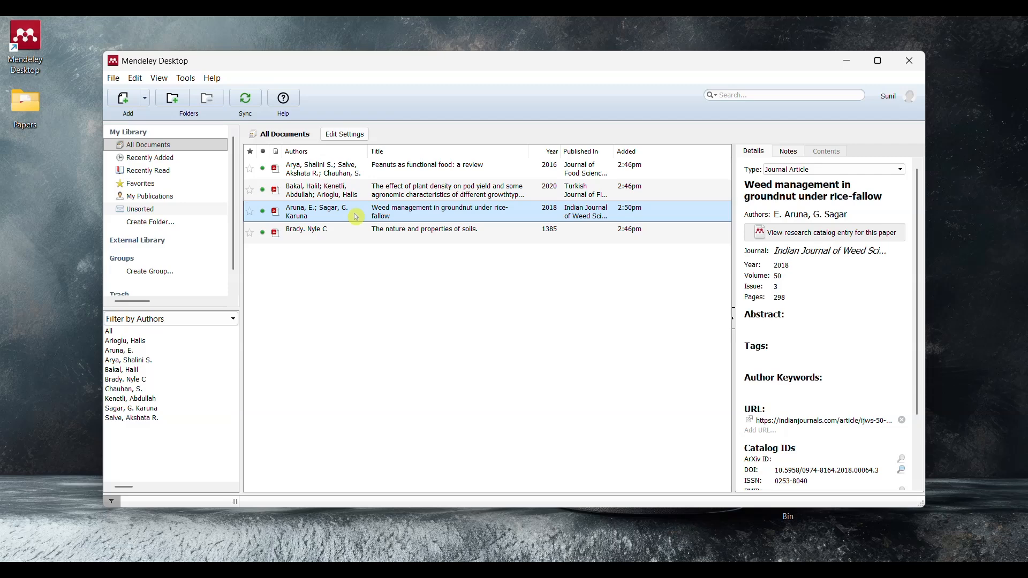
pyautogui.press('Delete')
pyautogui.rightClick(356, 216)
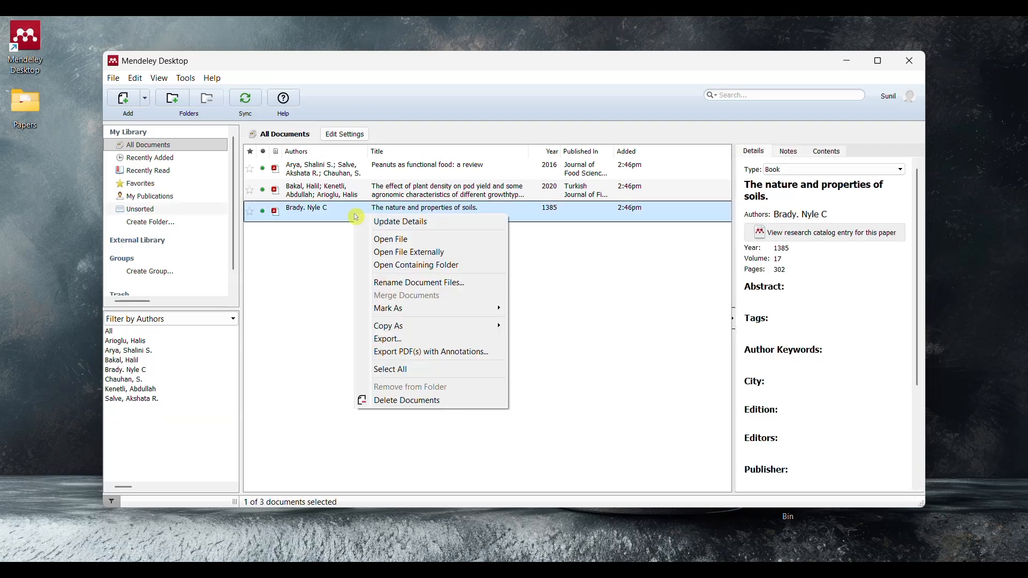
pyautogui.click(402, 401)
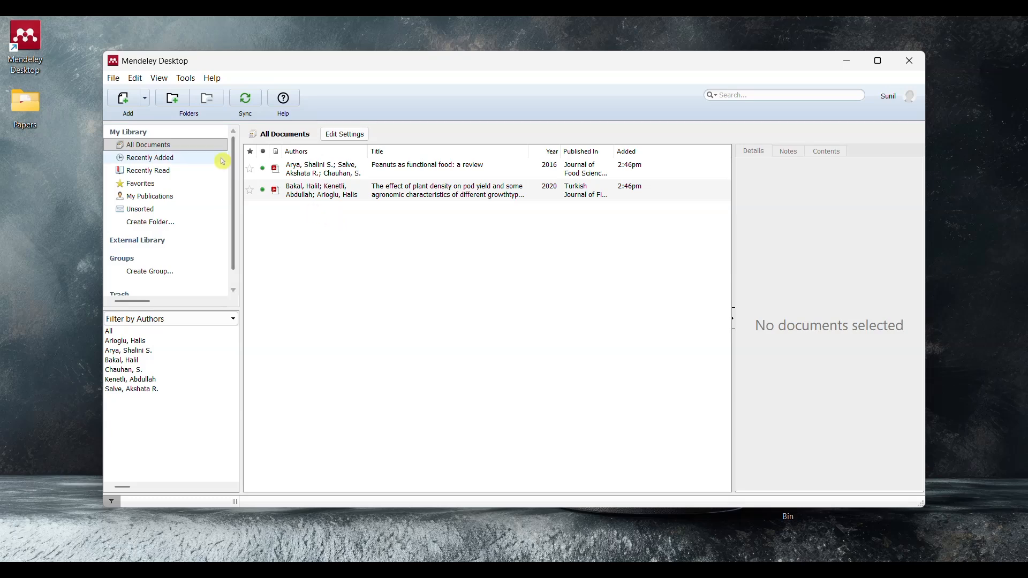
# Step: Start a manual library entry of type Journal Article and activate its DOI field
pyautogui.click(146, 99)
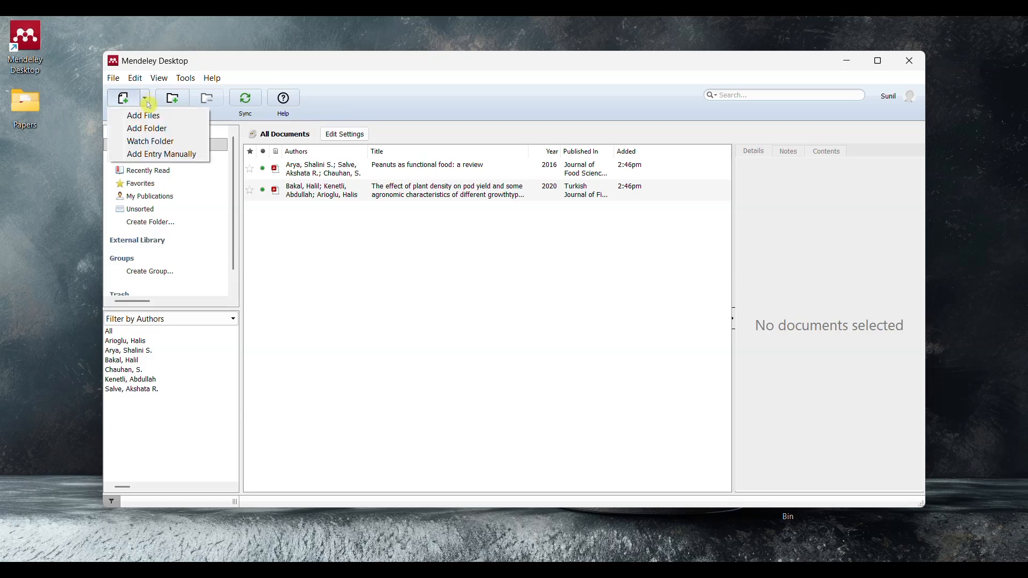
pyautogui.click(155, 155)
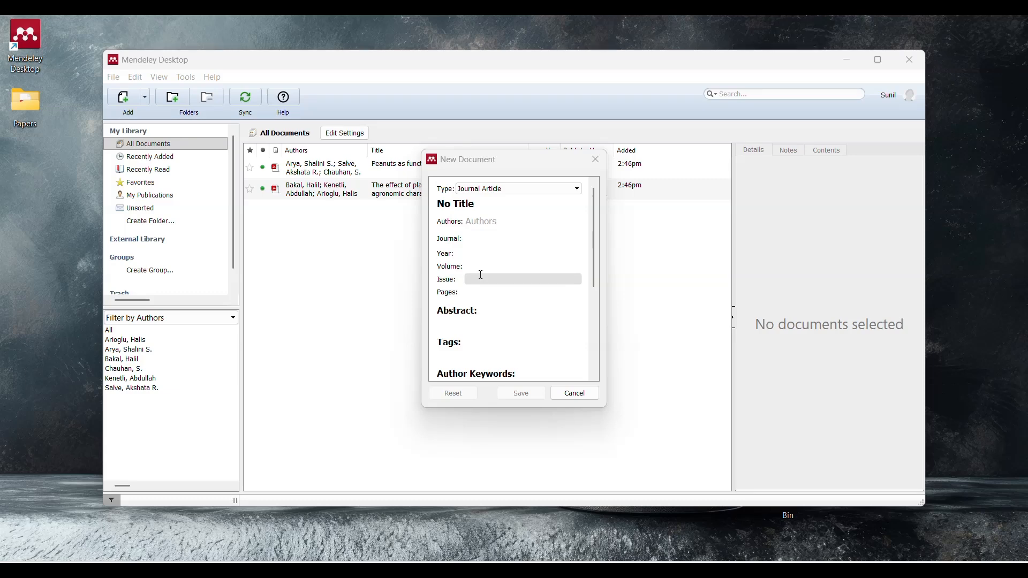
pyautogui.scroll(-5, 482, 283)
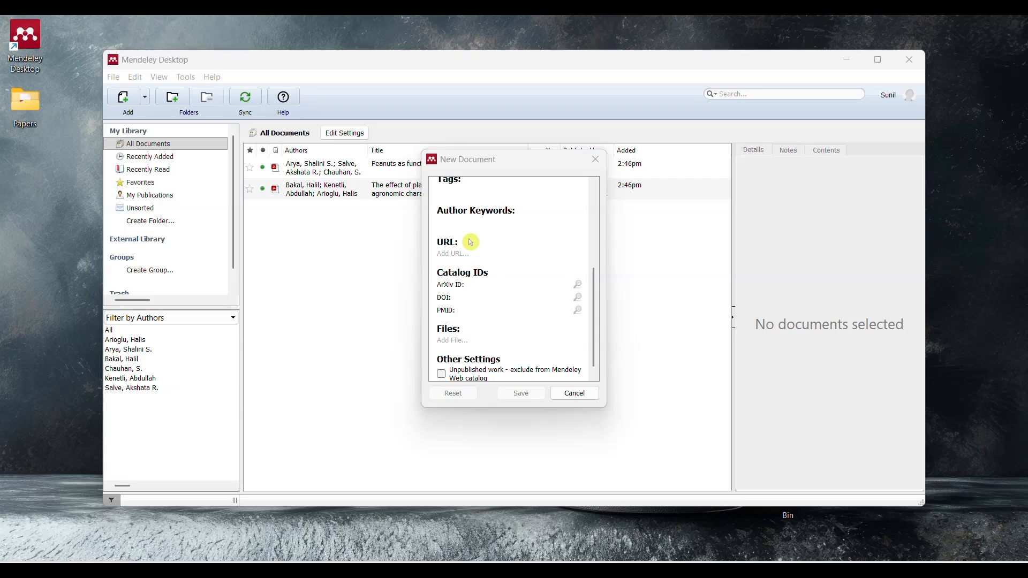
pyautogui.click(477, 296)
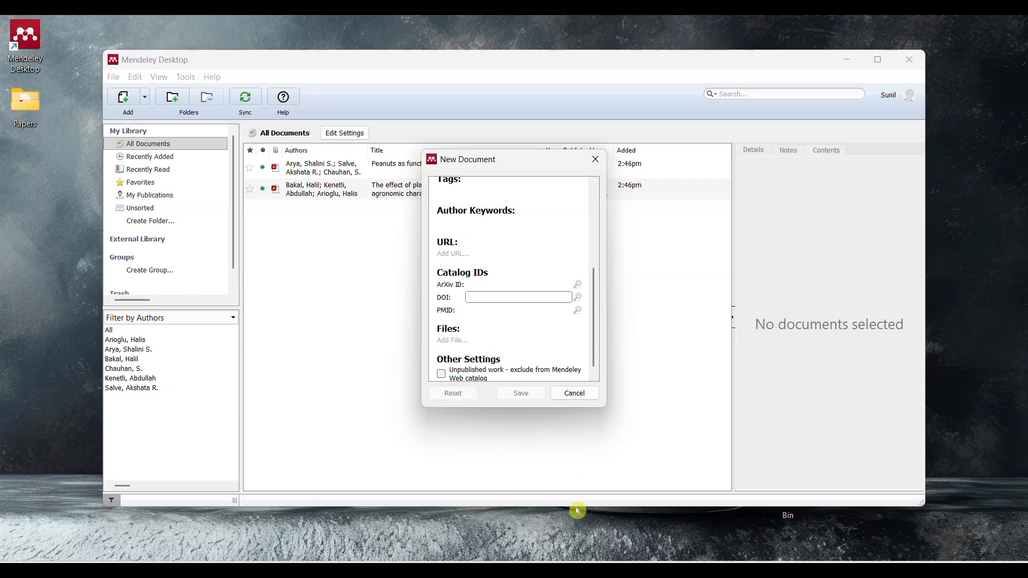
# Step: Switch to Edge and copy the DOI from the article information on page 2 of weedmanagementingroundnut.pdf
pyautogui.click(493, 557)
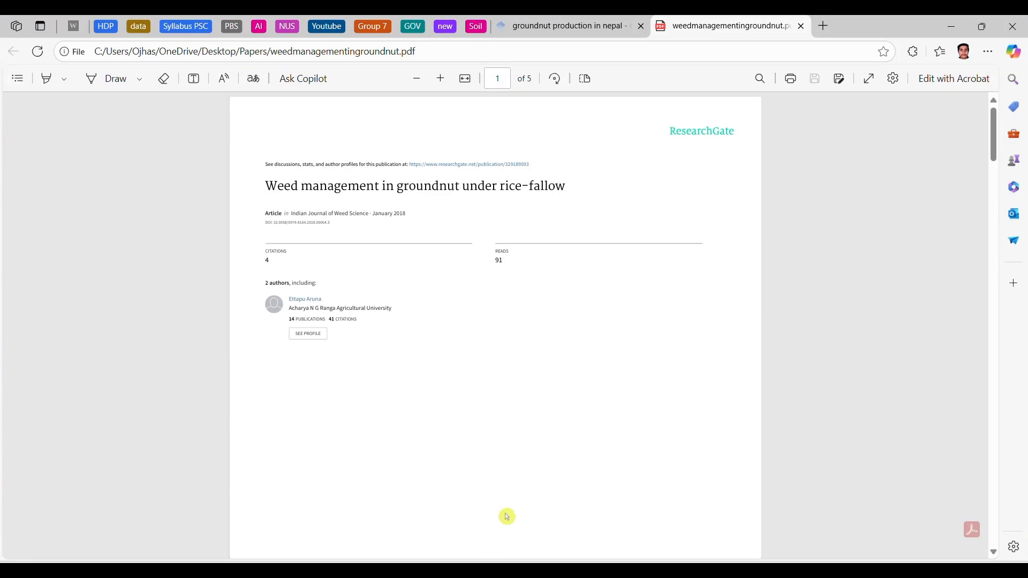
pyautogui.scroll(-10, 505, 367)
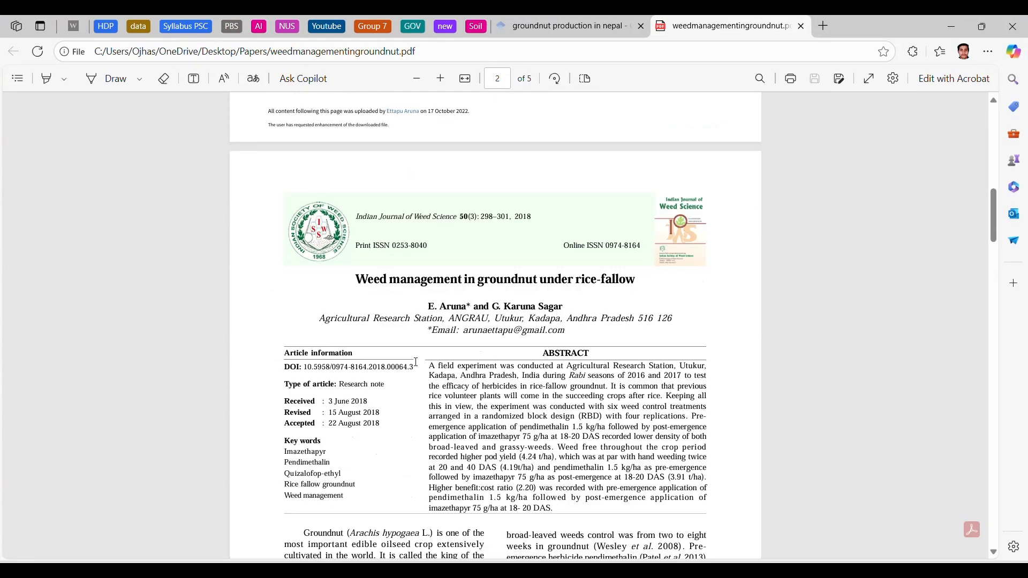
pyautogui.moveTo(414, 364); pyautogui.dragTo(271, 374)
pyautogui.hotkey('ctrl', 'c')
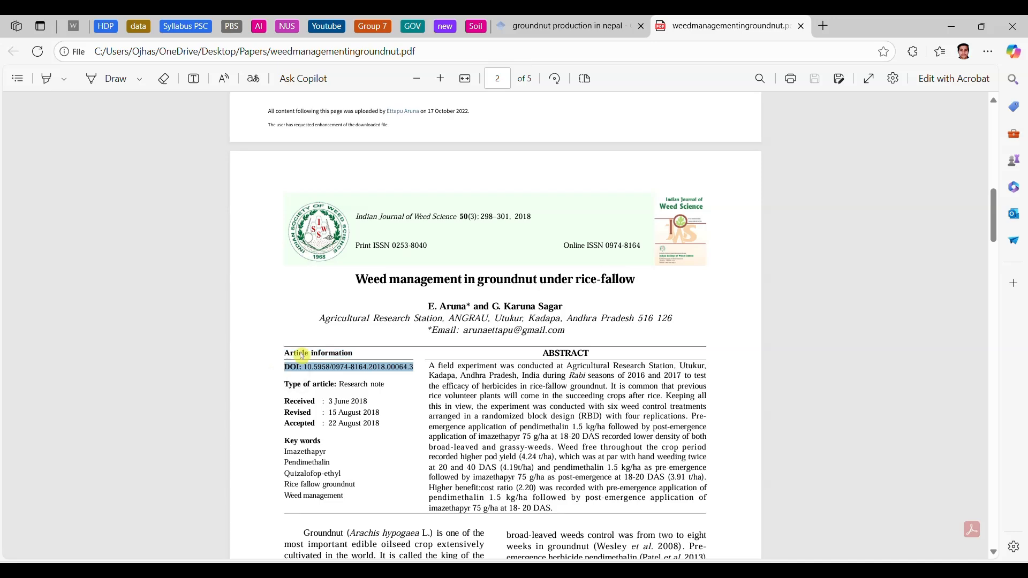
# Step: Return to Mendeley, enter DOI 10.5958/0974-8164.2018.00064.3 in the new entry, retrieve its details by lookup, save it and select the saved document
pyautogui.click(721, 570)
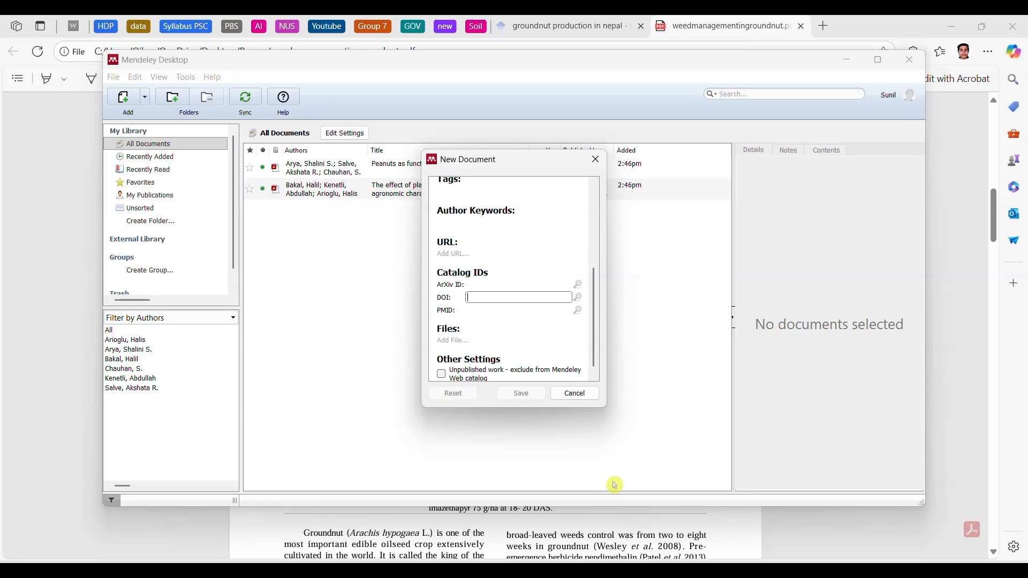
pyautogui.click(531, 299)
pyautogui.hotkey('ctrl', 'v')
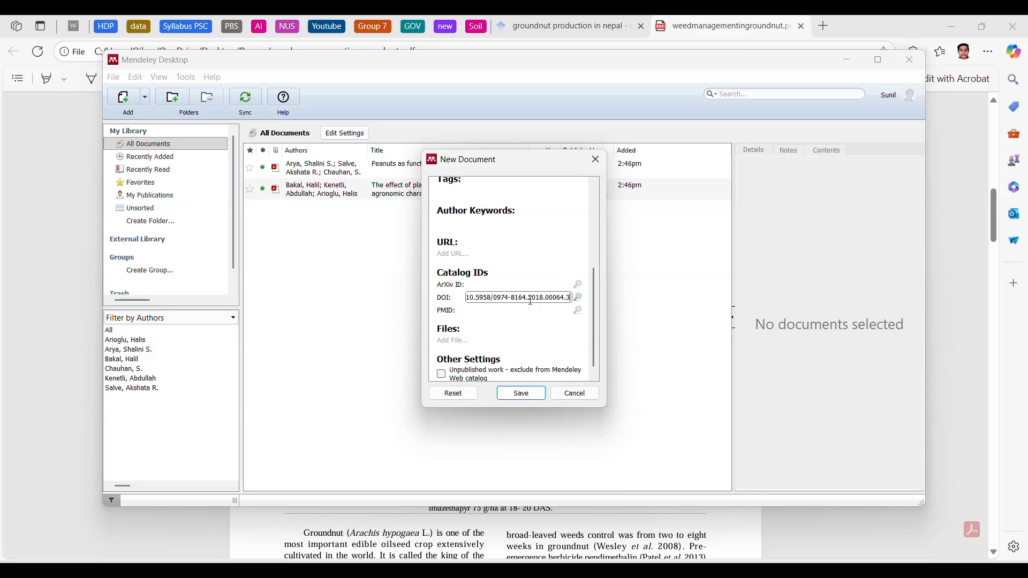
pyautogui.click(578, 299)
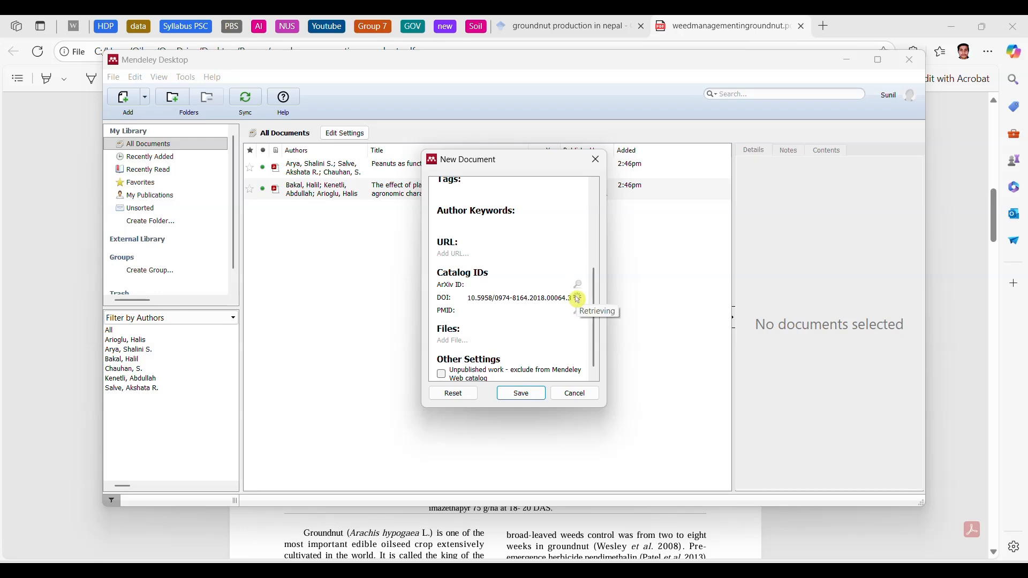
pyautogui.scroll(5, 503, 247)
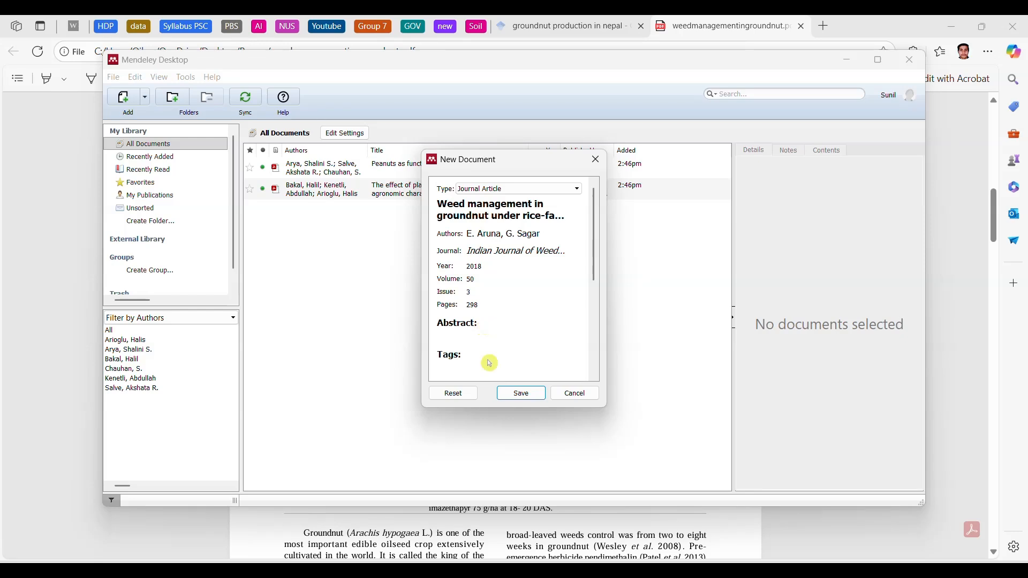
pyautogui.click(510, 396)
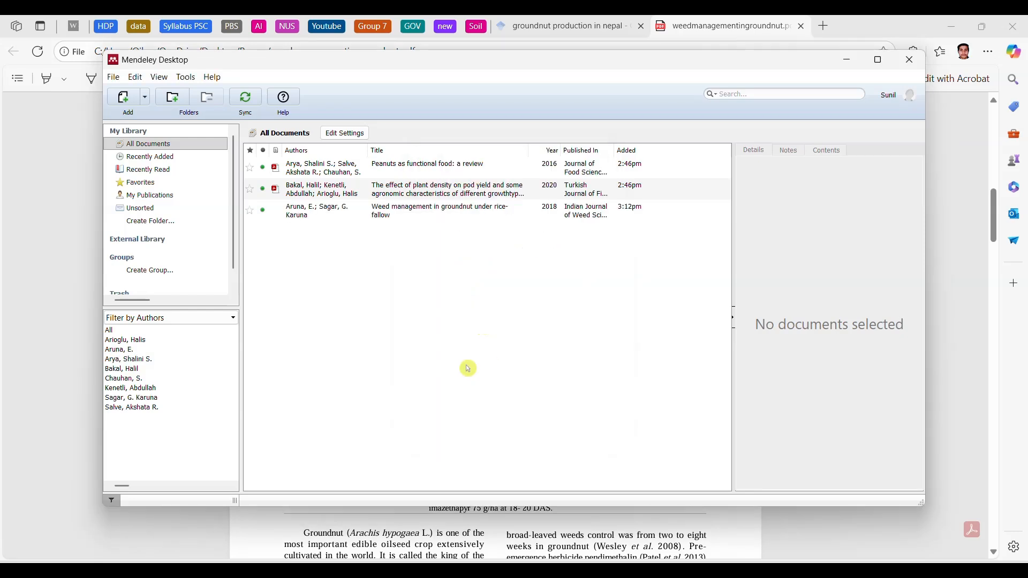
pyautogui.click(319, 210)
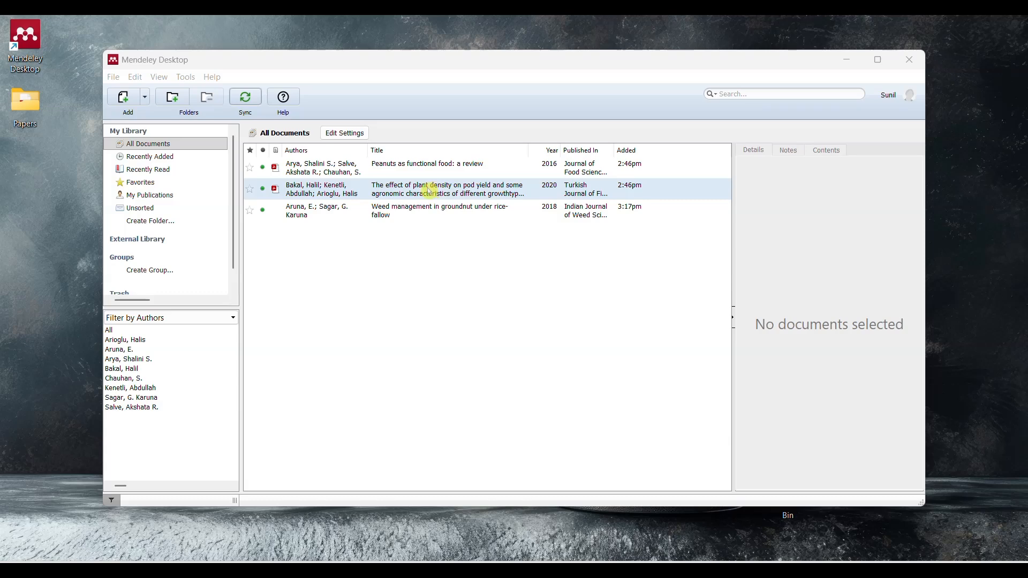
# Step: Install the Mendeley Web Importer extension in Edge from Mendeley Desktop's tools and pin it to the browser toolbar
pyautogui.click(180, 79)
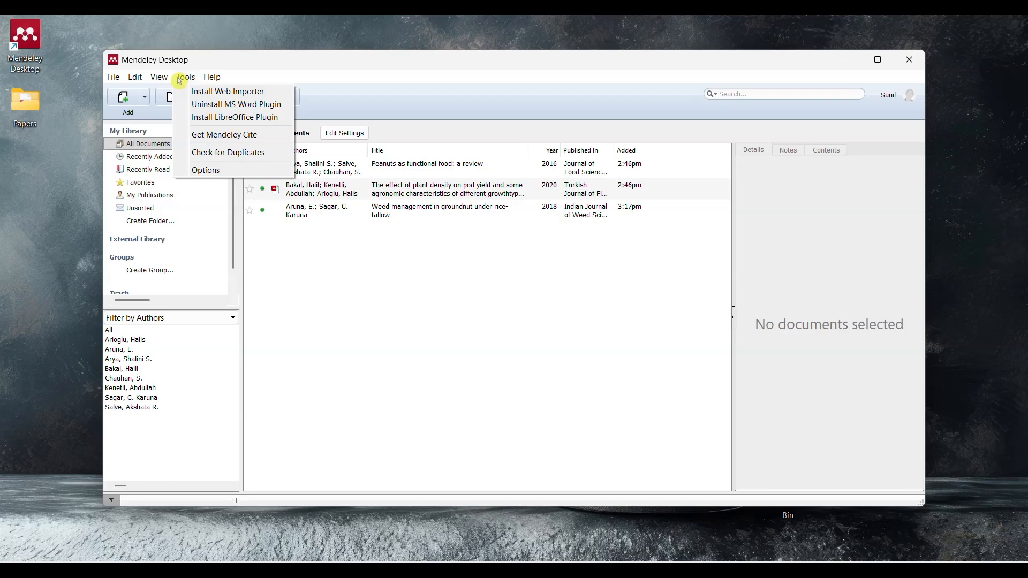
pyautogui.click(202, 92)
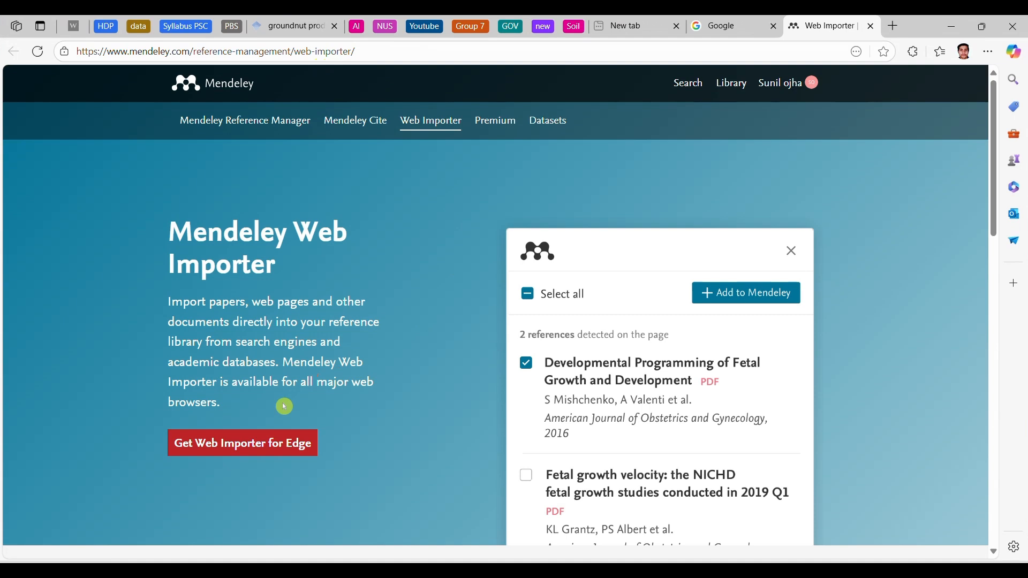
pyautogui.click(246, 444)
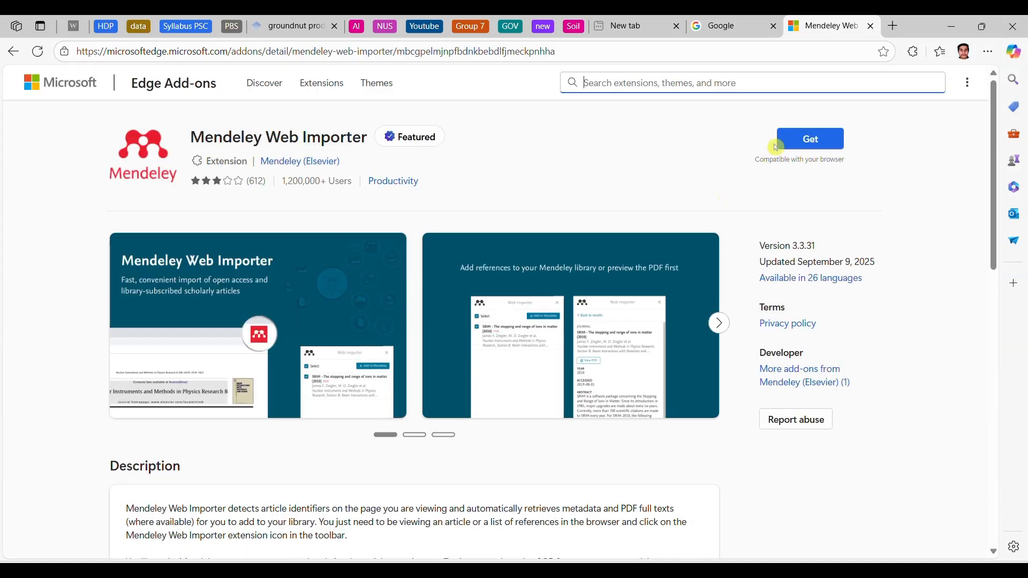
pyautogui.click(807, 140)
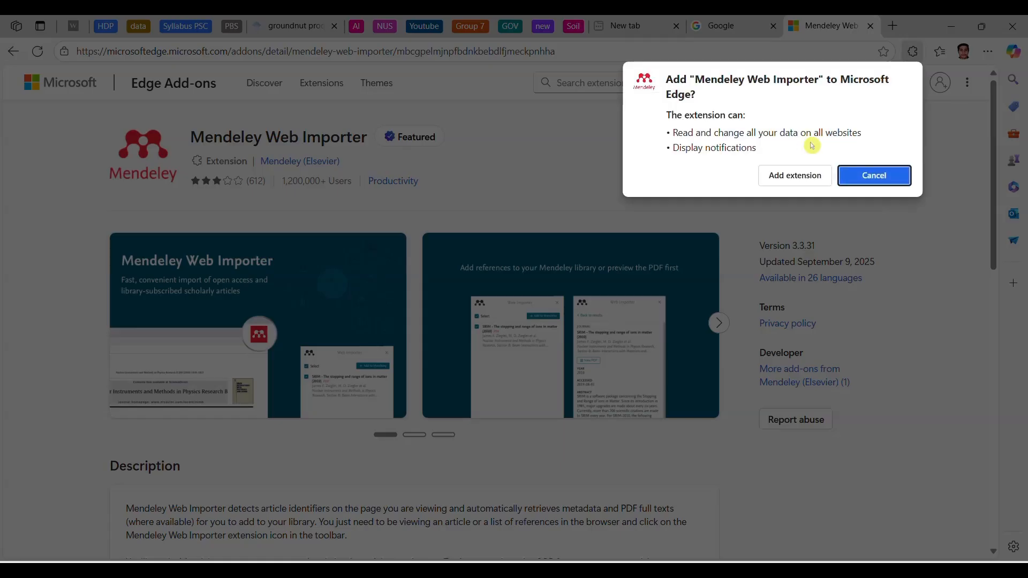
pyautogui.click(797, 176)
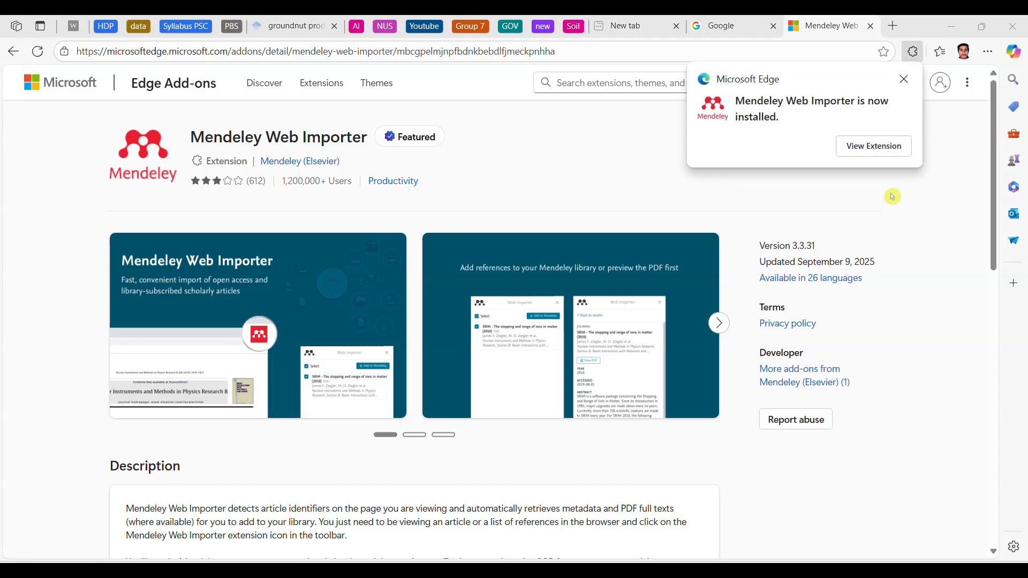
pyautogui.click(895, 148)
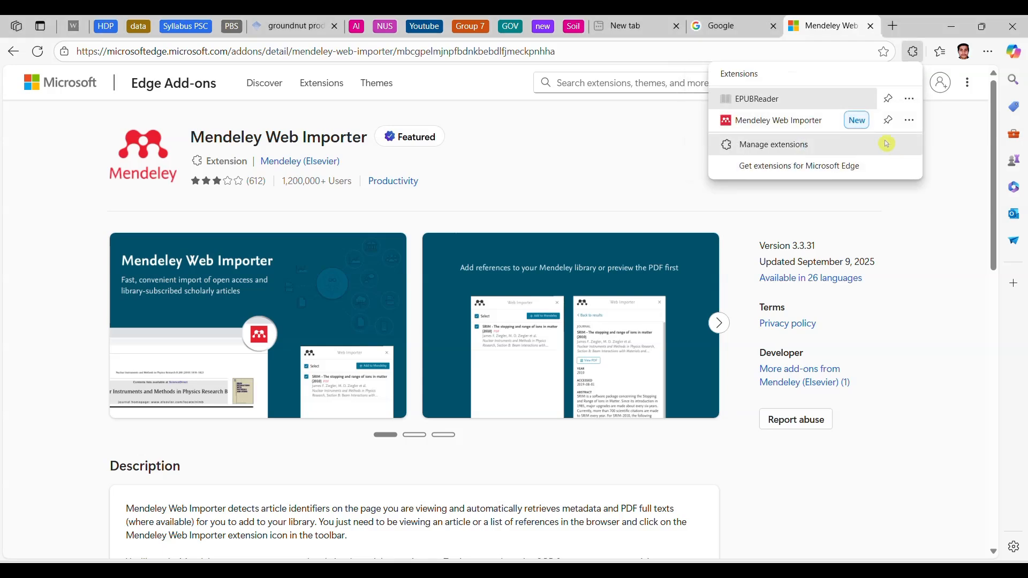
pyautogui.click(888, 122)
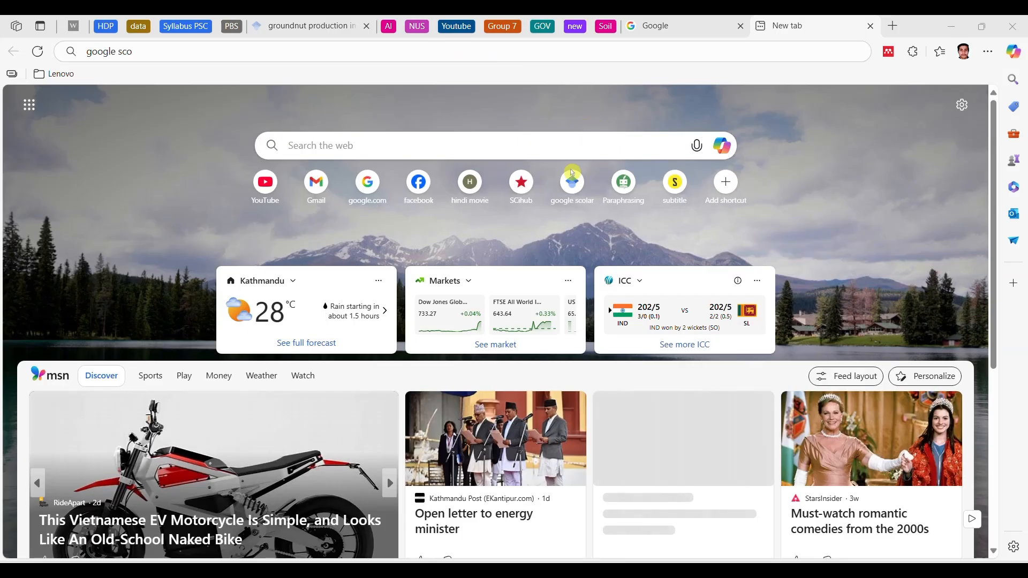
# Step: Open Google Scholar and search for "groundnut production in nepal"
pyautogui.click(574, 189)
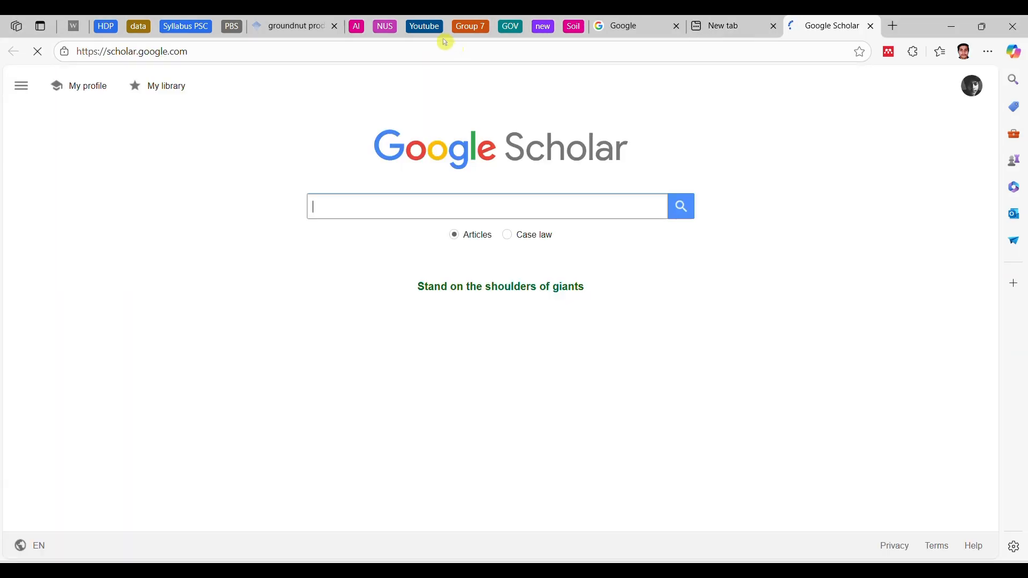
pyautogui.click(444, 210)
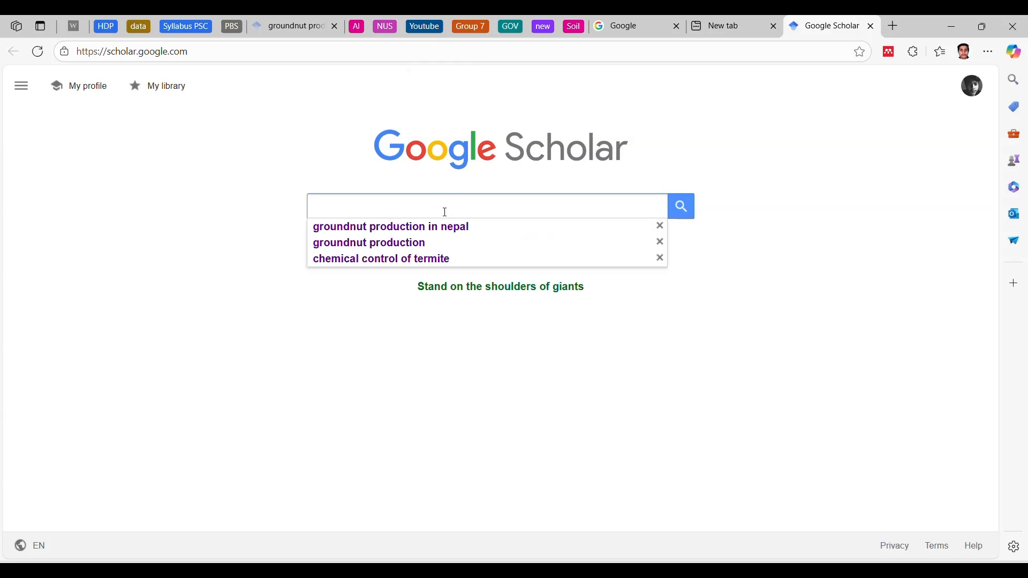
pyautogui.click(448, 227)
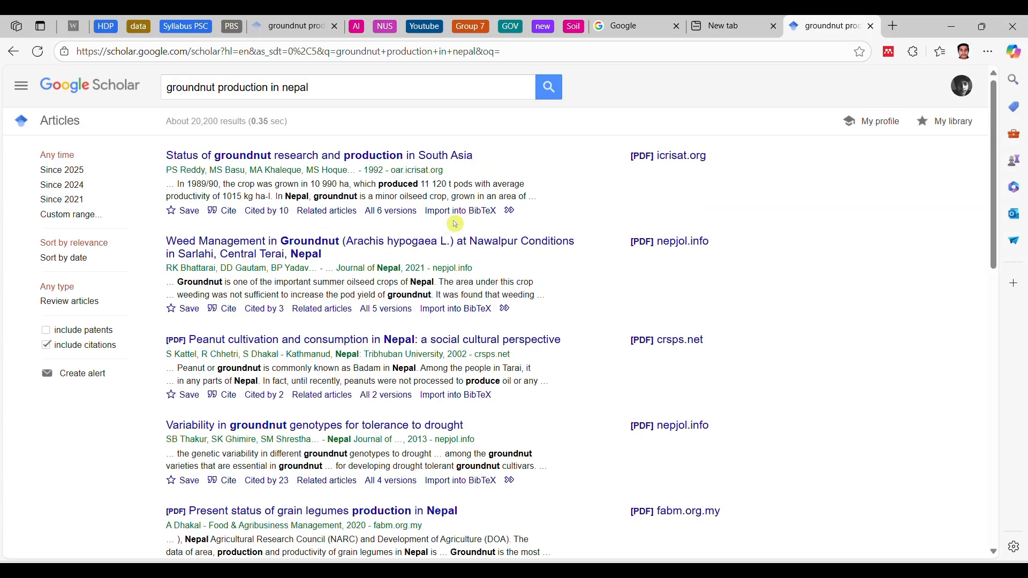
# Step: Use the Web Importer on the Scholar results to add "Status of groundnut research and production in South Asia" to Mendeley, and close that results tab
pyautogui.click(889, 53)
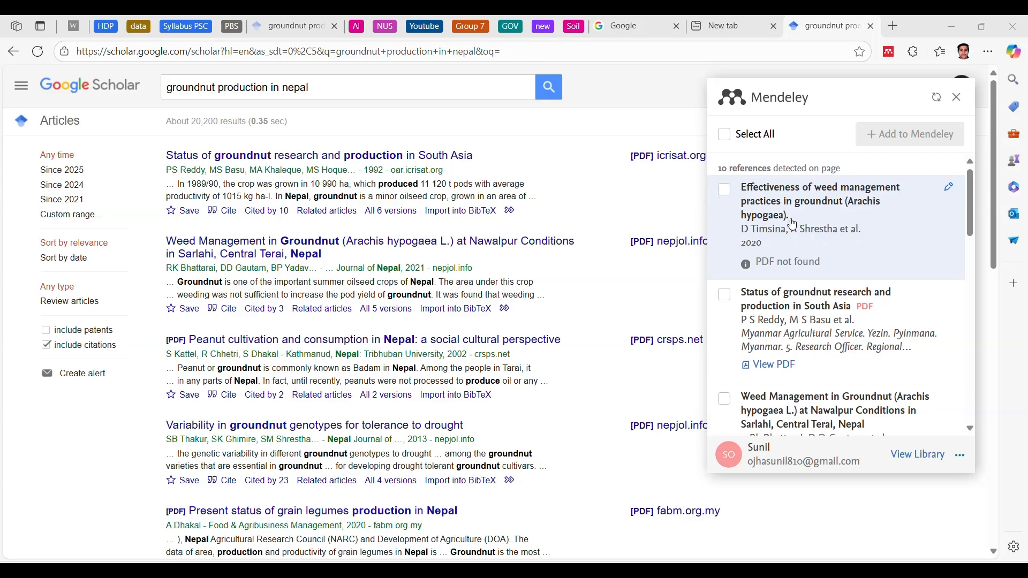
pyautogui.scroll(-1, 780, 229)
pyautogui.scroll(-3, 287, 250)
pyautogui.scroll(3, 287, 250)
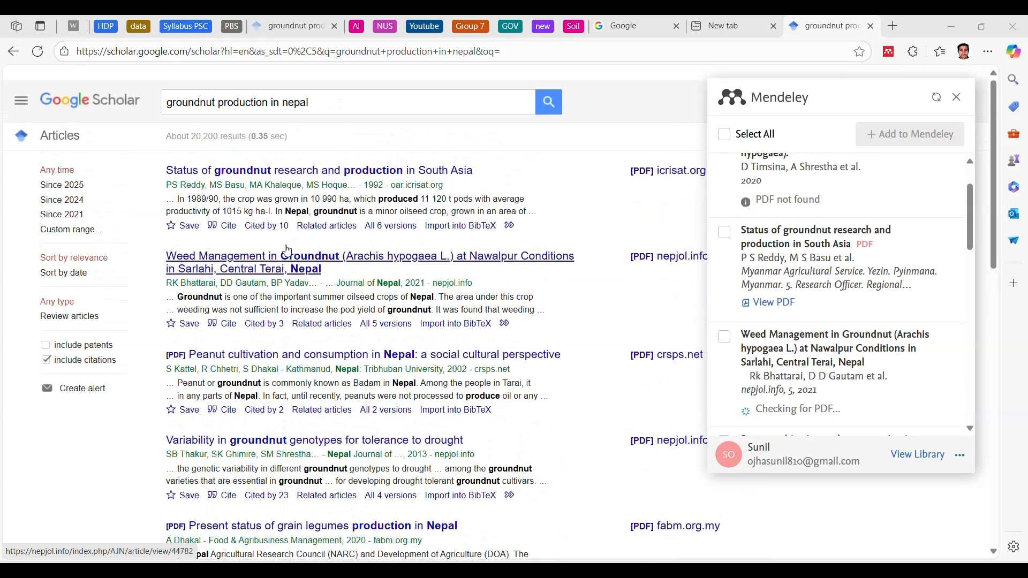
pyautogui.scroll(-2, 286, 251)
pyautogui.scroll(1, 287, 250)
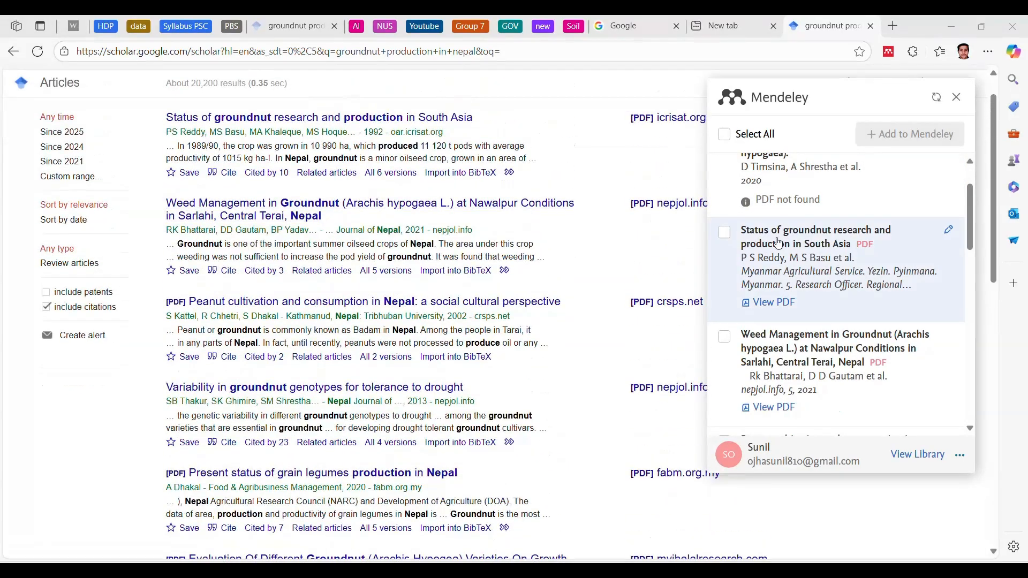
pyautogui.scroll(1, 778, 244)
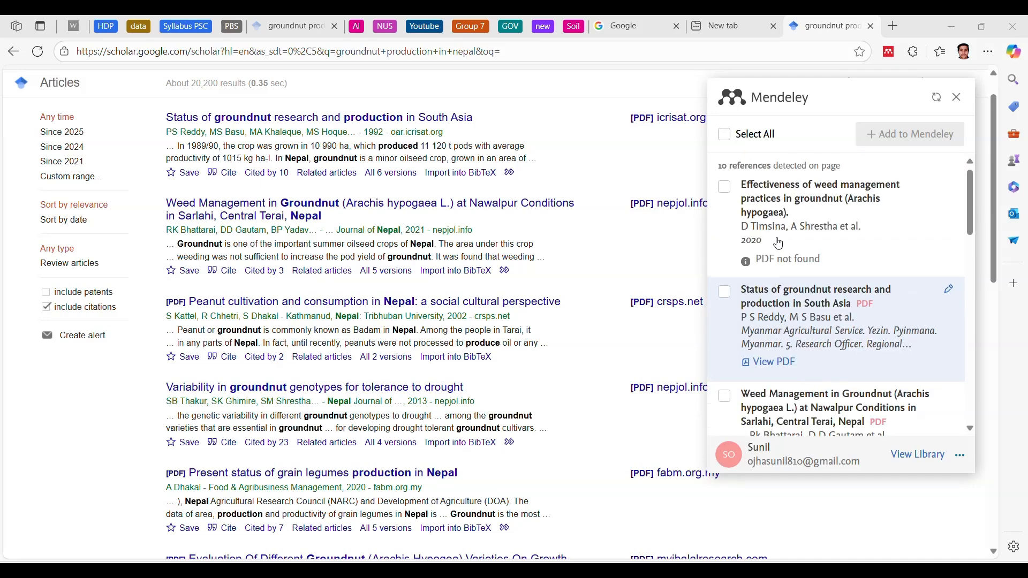
pyautogui.scroll(-3, 780, 238)
pyautogui.scroll(2, 835, 235)
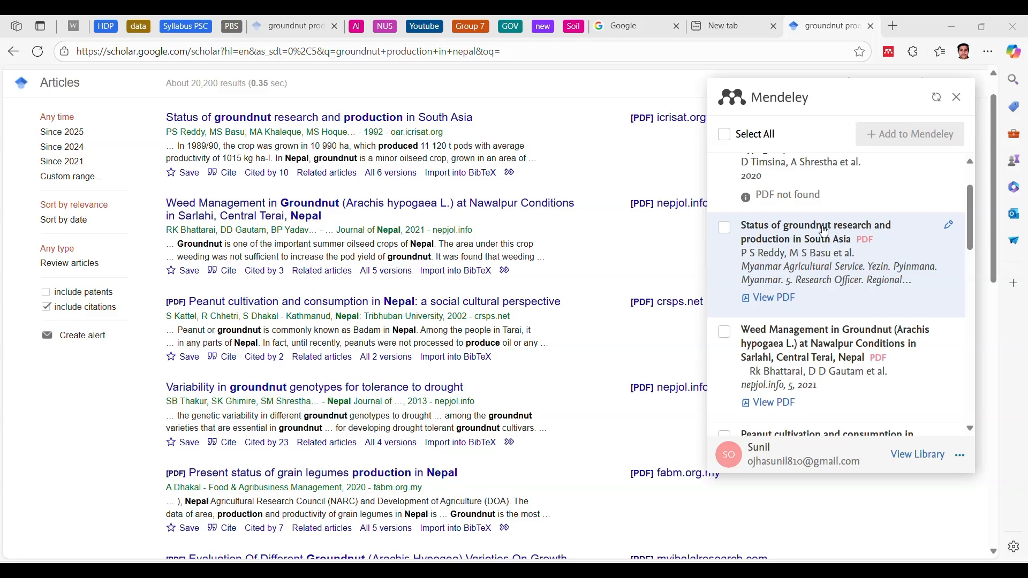
pyautogui.click(730, 232)
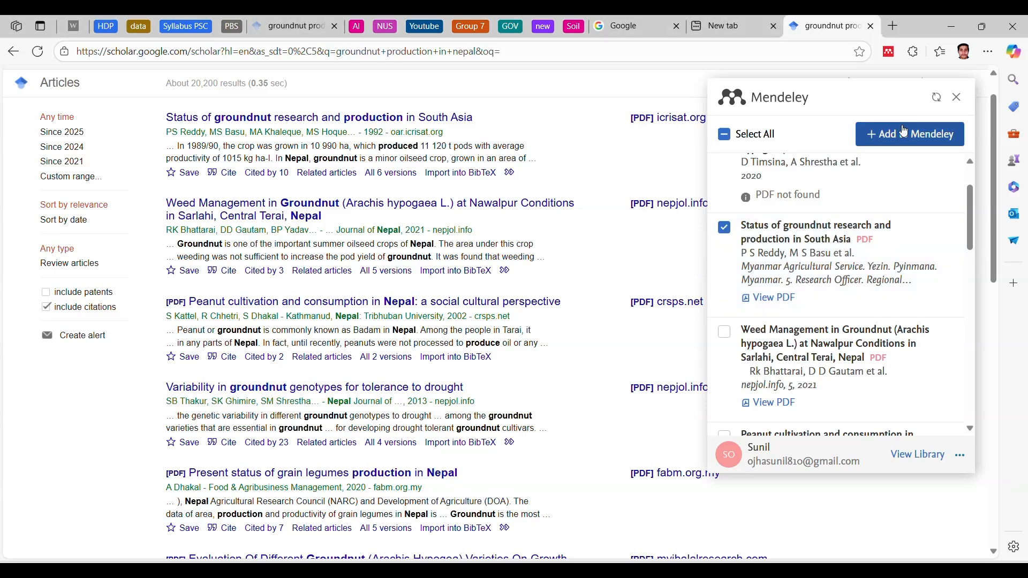
pyautogui.click(905, 132)
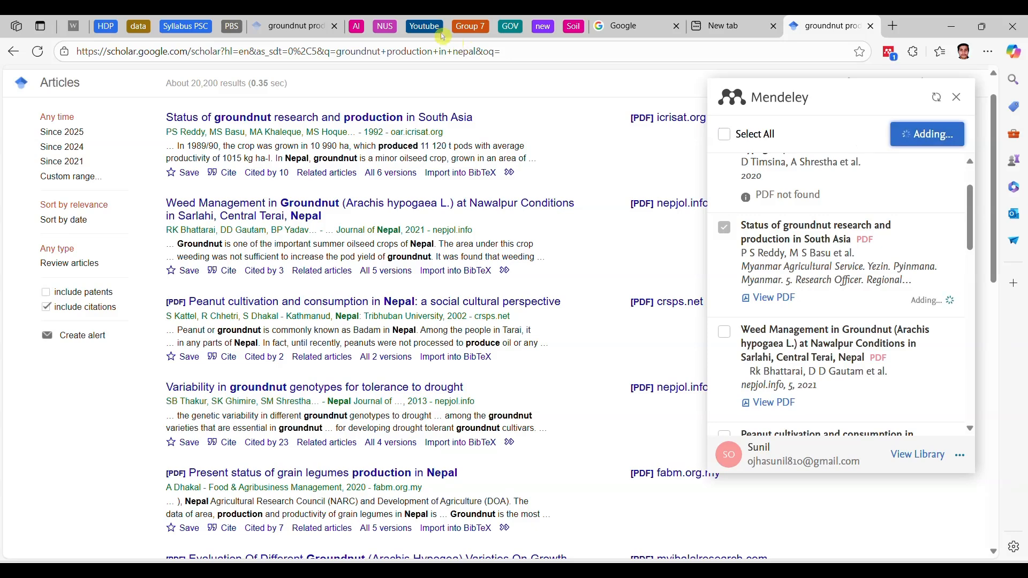
pyautogui.hotkey('ctrl', 'w')
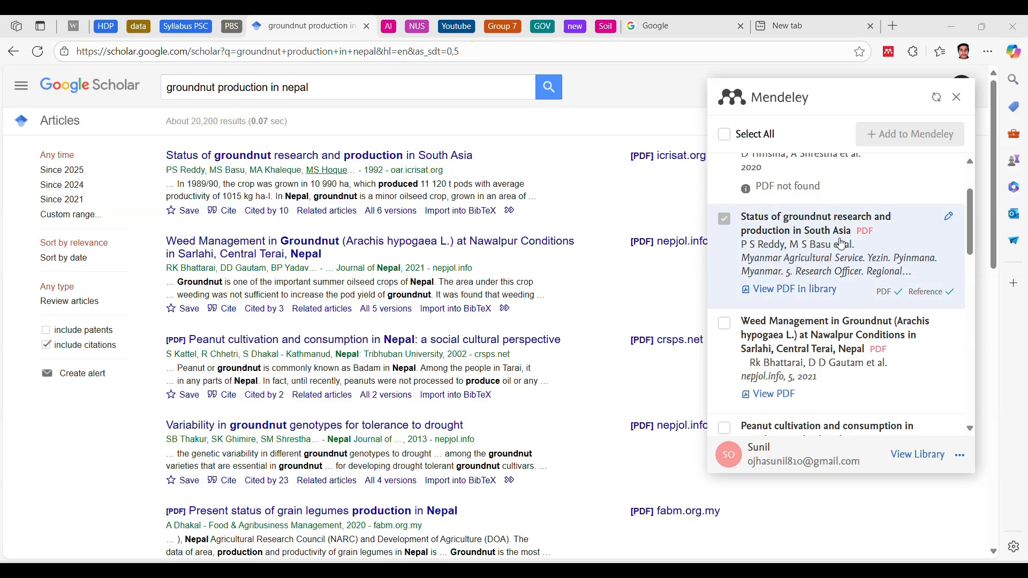
# Step: Switch to Mendeley Desktop, sync the library to fetch the imported references, and minimize it
pyautogui.scroll(-1, 840, 243)
pyautogui.moveTo(722, 570)
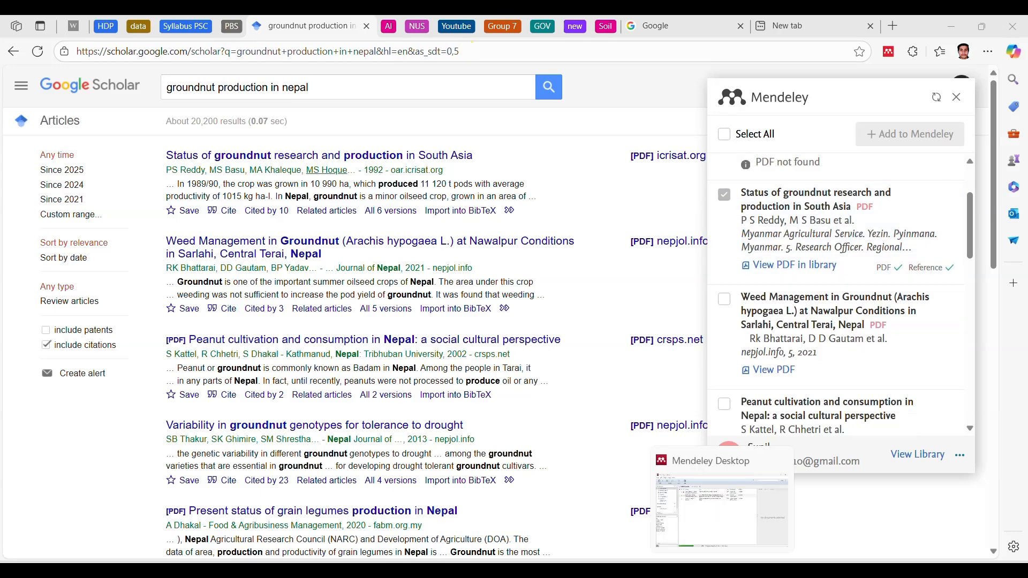
pyautogui.click(722, 511)
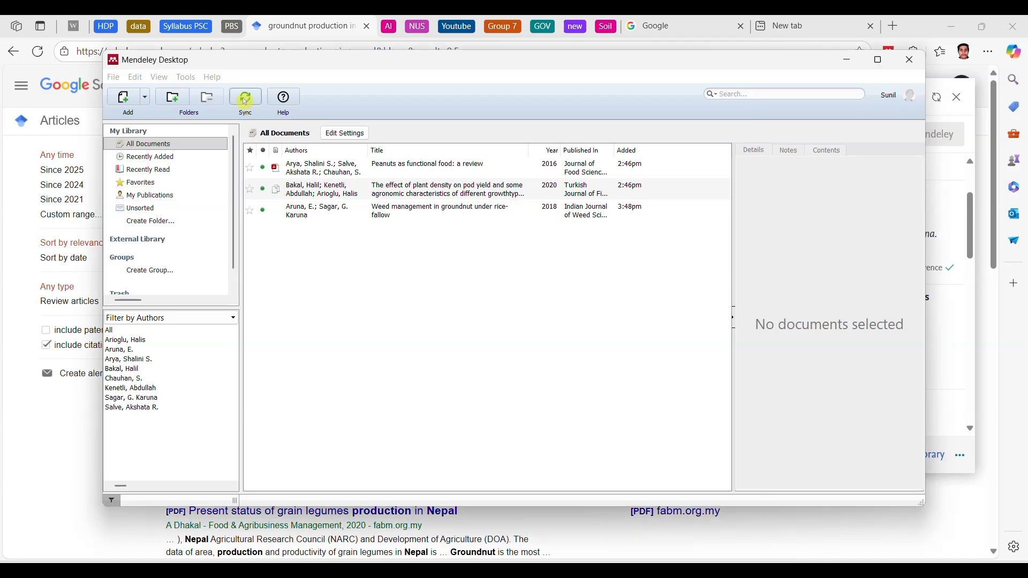
pyautogui.click(245, 101)
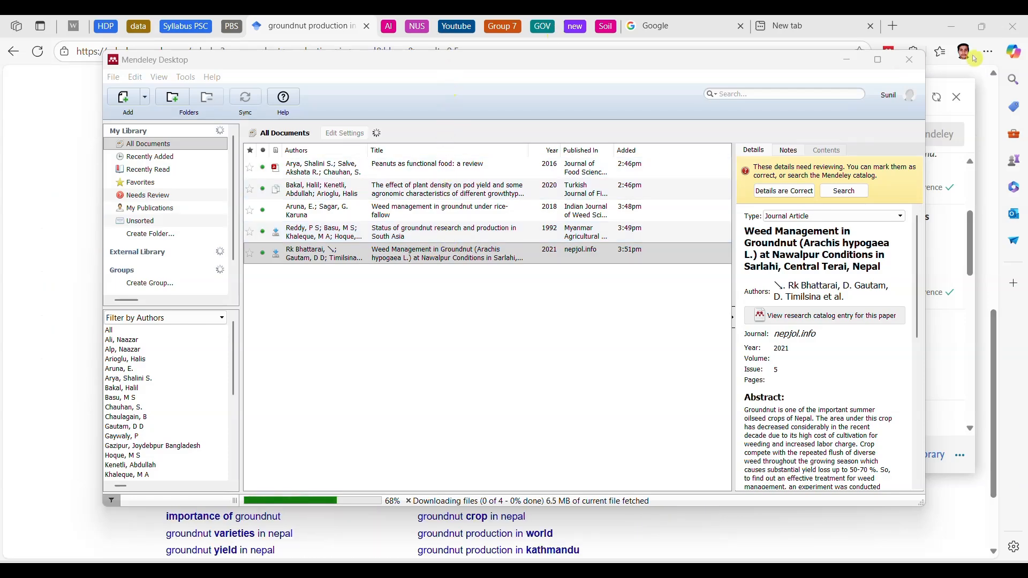
pyautogui.click(856, 65)
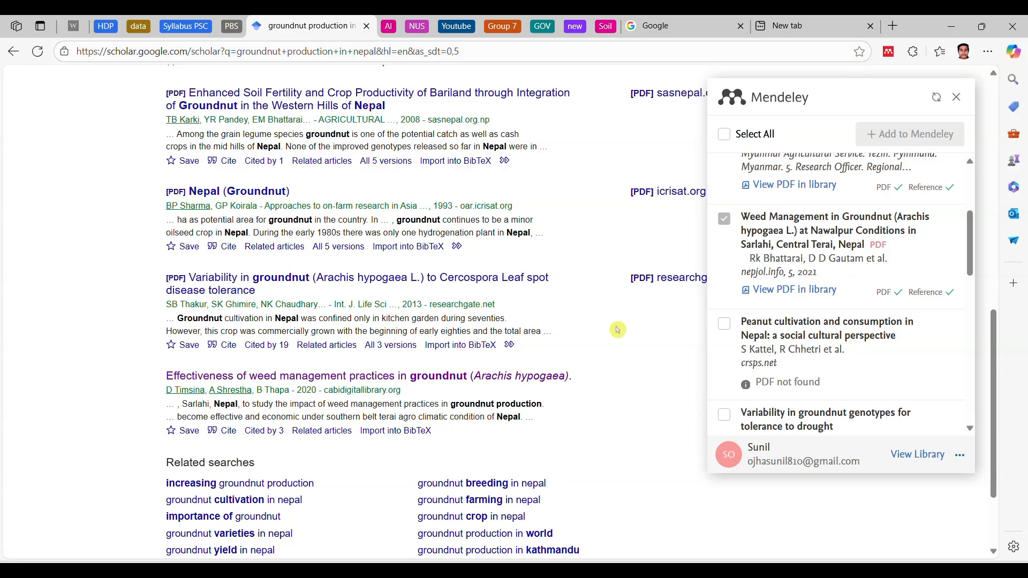
# Step: Close the Web Importer in Edge and set Google Scholar to show links for importing citations into RefMan, saving the settings
pyautogui.scroll(4, 596, 339)
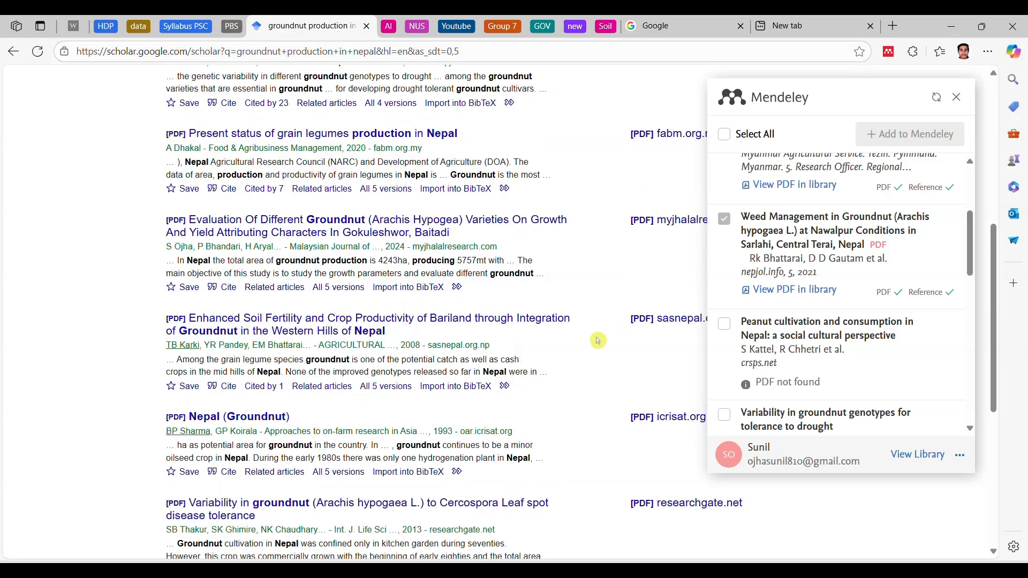
pyautogui.click(957, 97)
pyautogui.scroll(-1, 546, 395)
pyautogui.scroll(-5, 546, 395)
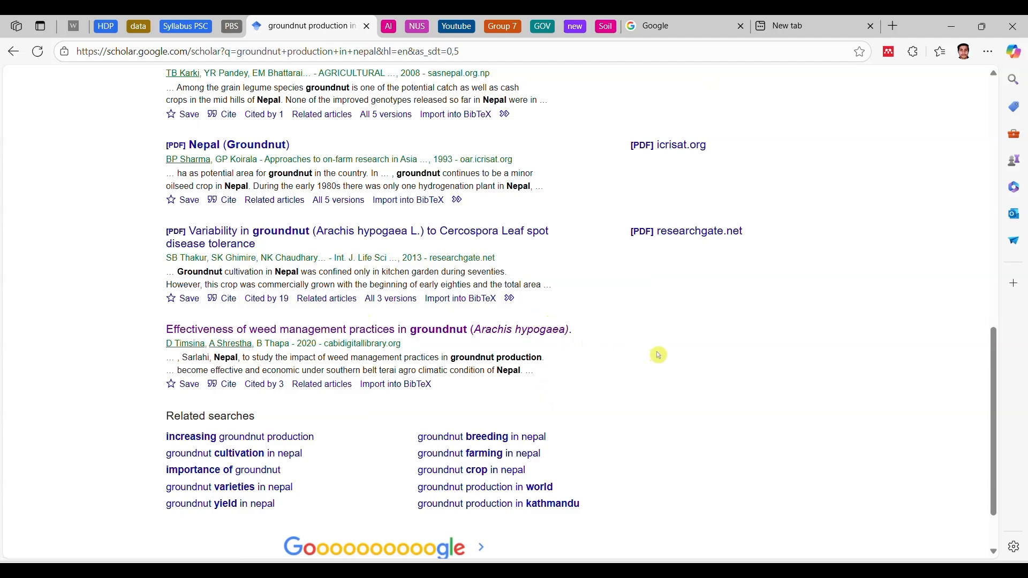
pyautogui.scroll(-2, 589, 358)
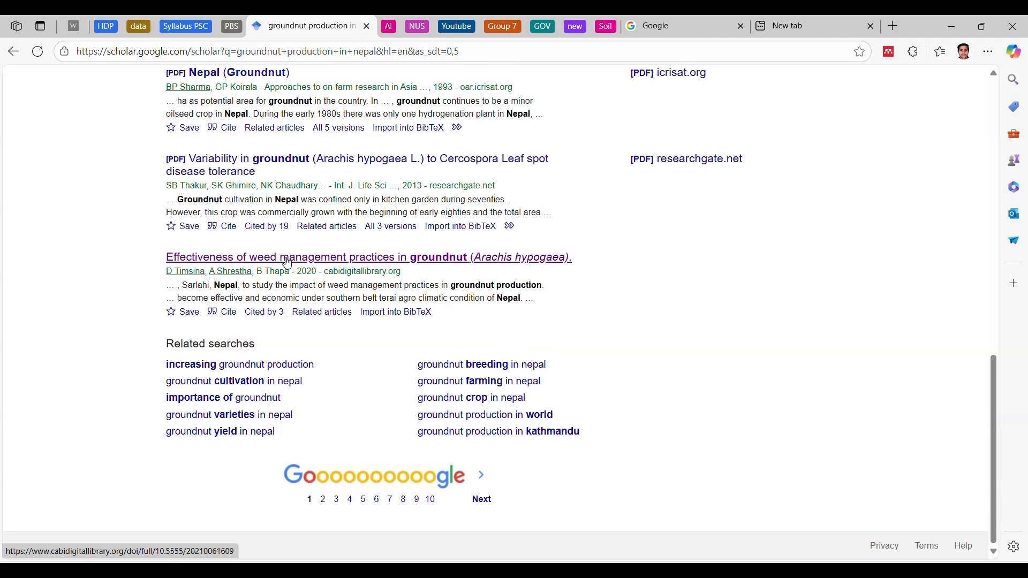
pyautogui.scroll(10, 131, 168)
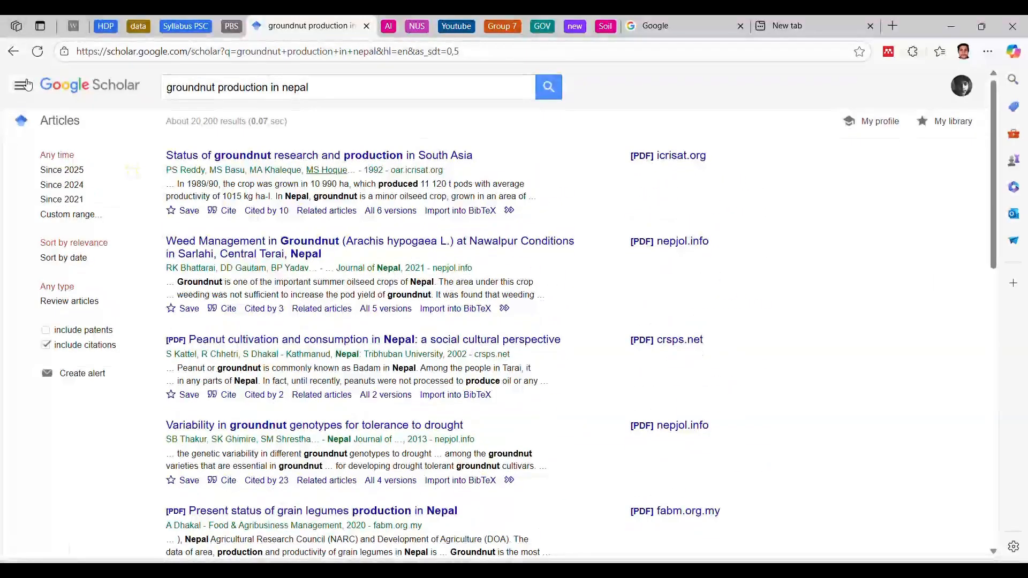
pyautogui.click(26, 87)
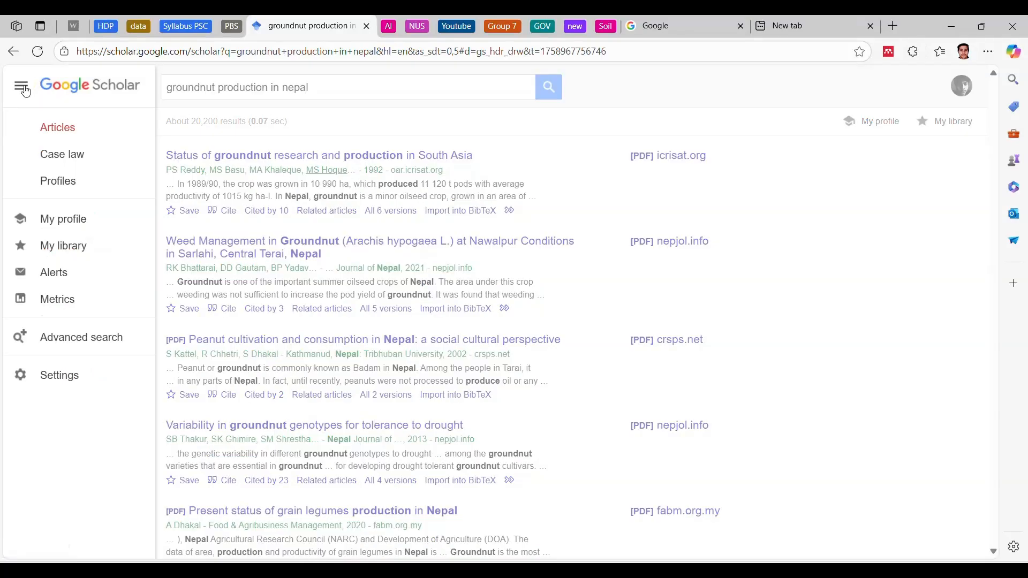
pyautogui.click(108, 379)
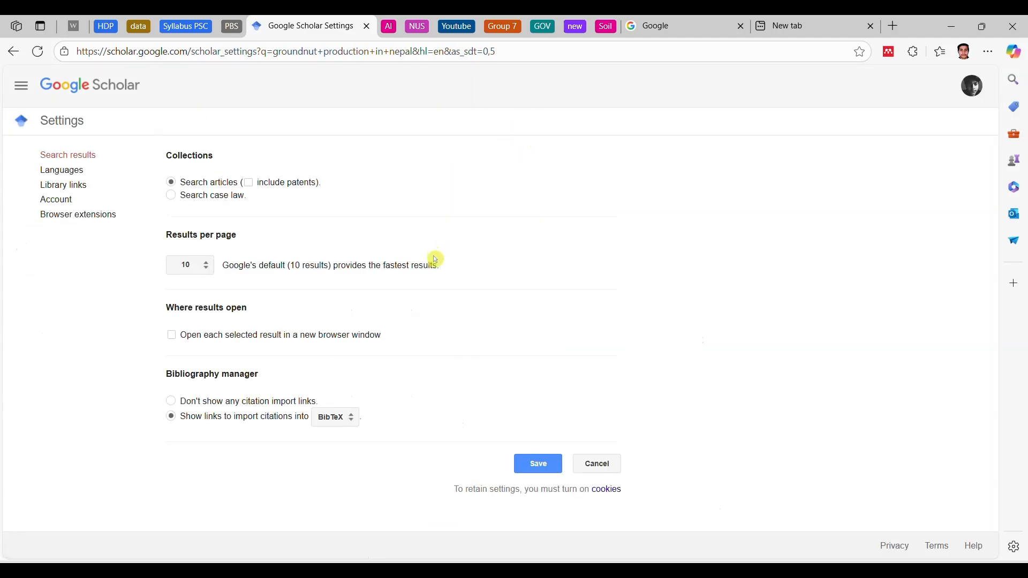
pyautogui.click(335, 422)
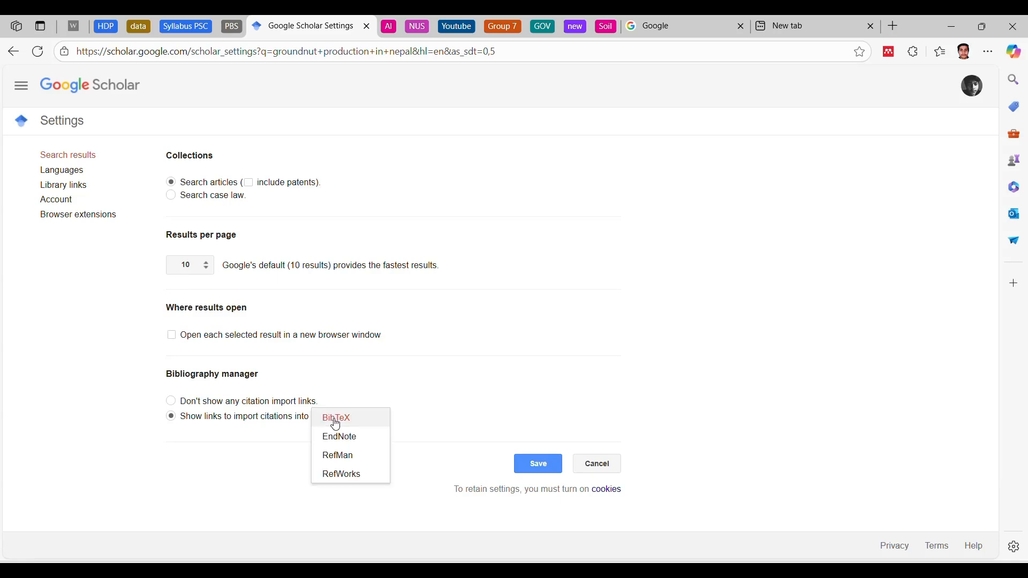
pyautogui.click(340, 458)
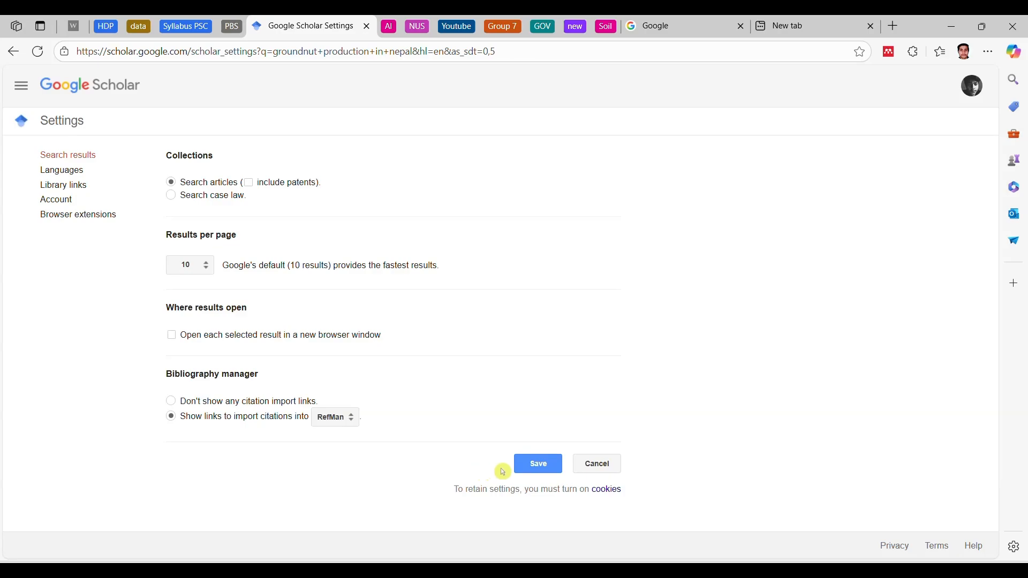
pyautogui.click(536, 469)
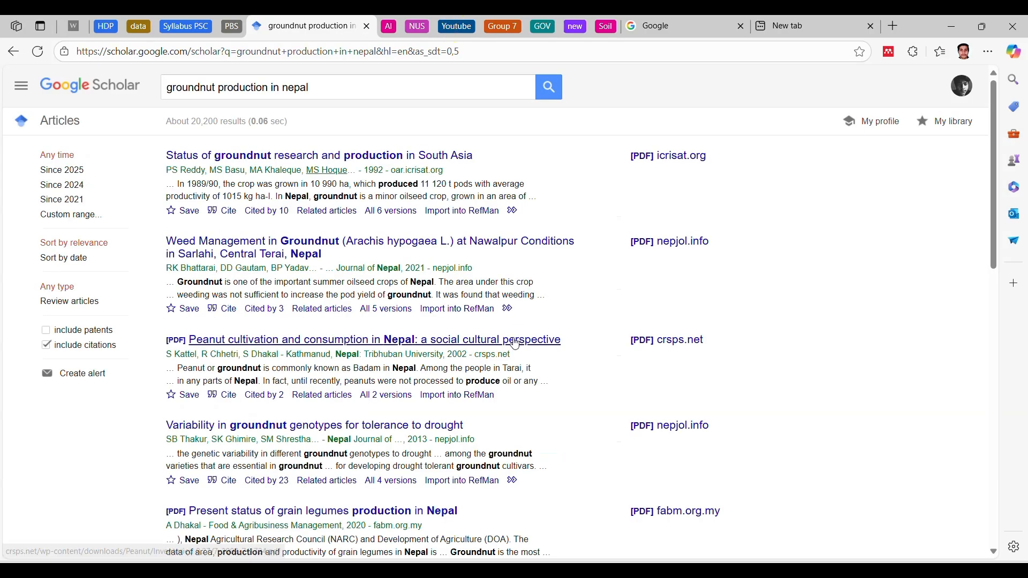
# Step: Download the RefMan citation for the search result "Effectiveness of weed management practices in groundnut (Arachis hypogaea)"
pyautogui.scroll(-4, 515, 344)
pyautogui.scroll(-10, 515, 343)
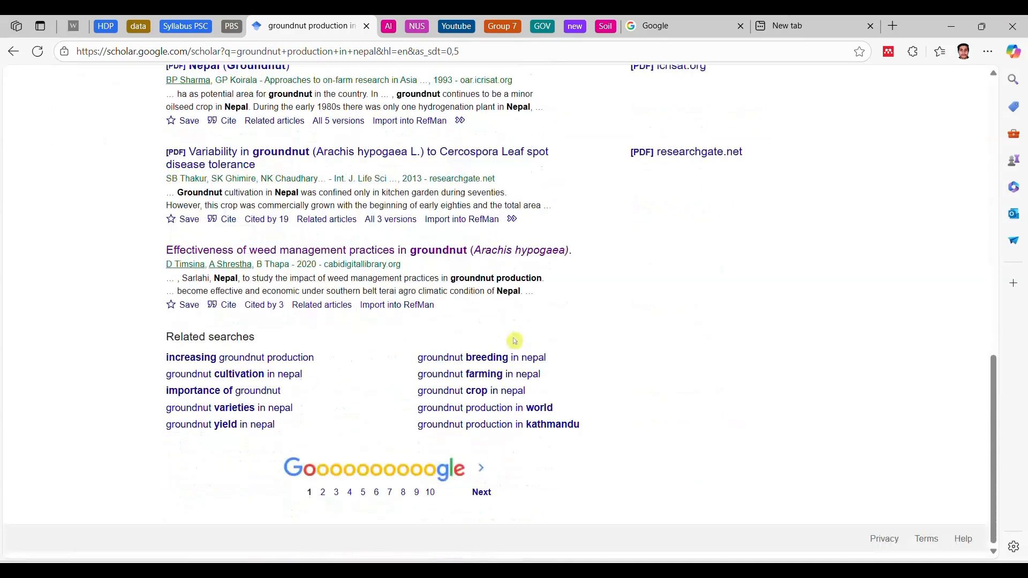
pyautogui.scroll(1, 515, 341)
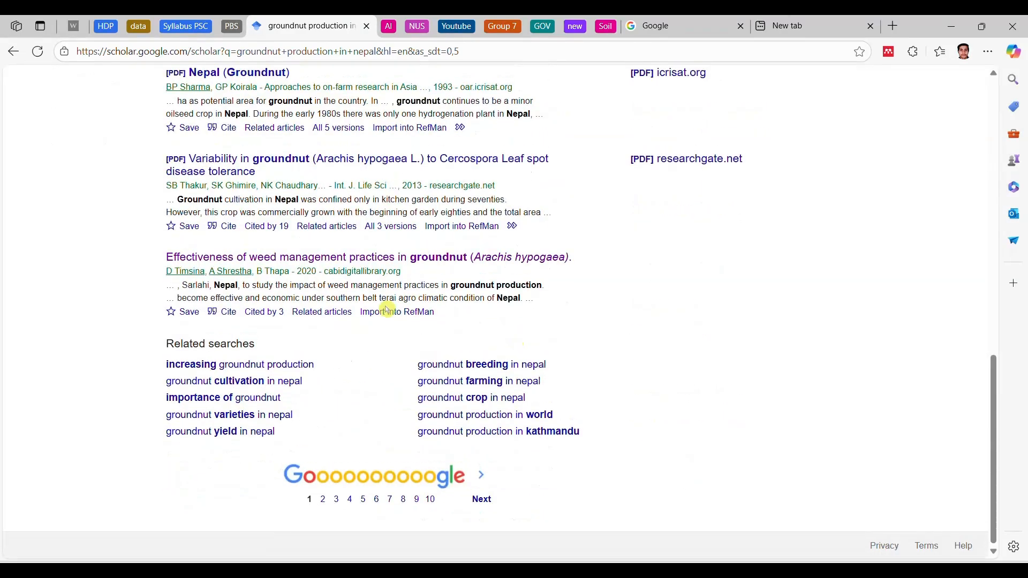
pyautogui.click(388, 319)
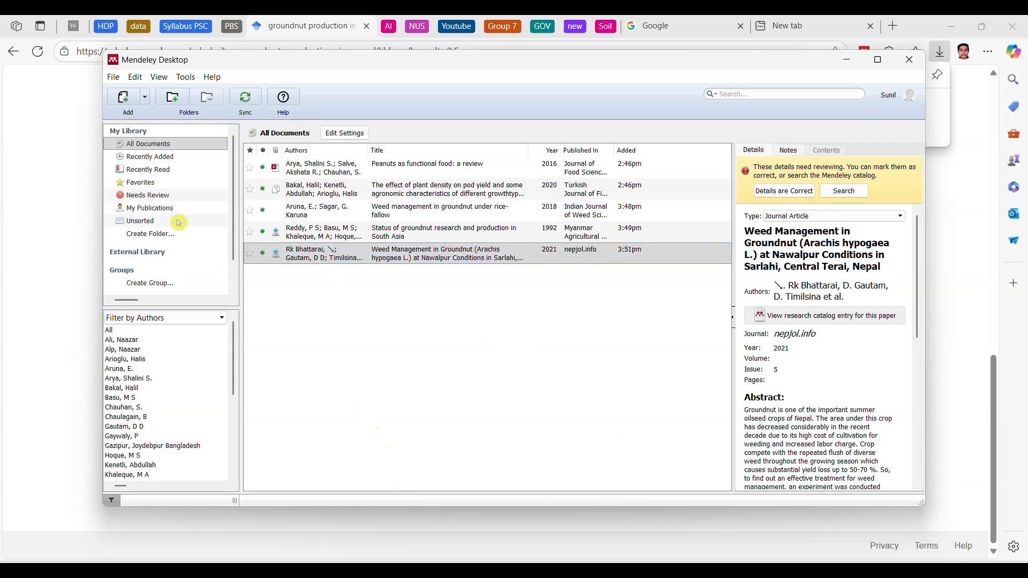
# Step: Import the citation file "scholar - 2025-09-27T155444.204" from the Downloads folder into the library and select the new entry
pyautogui.click(122, 97)
pyautogui.click(178, 229)
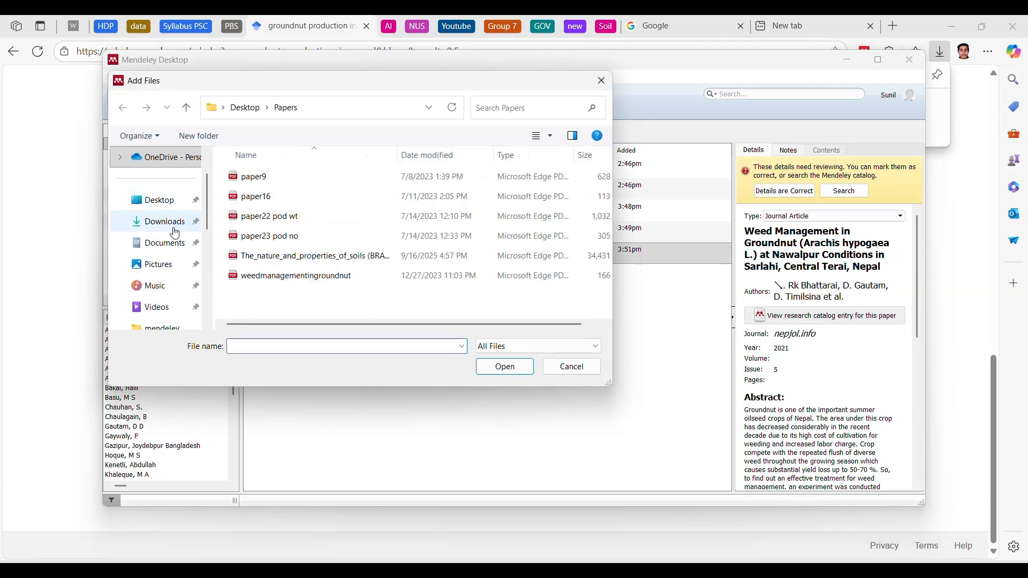
pyautogui.click(302, 198)
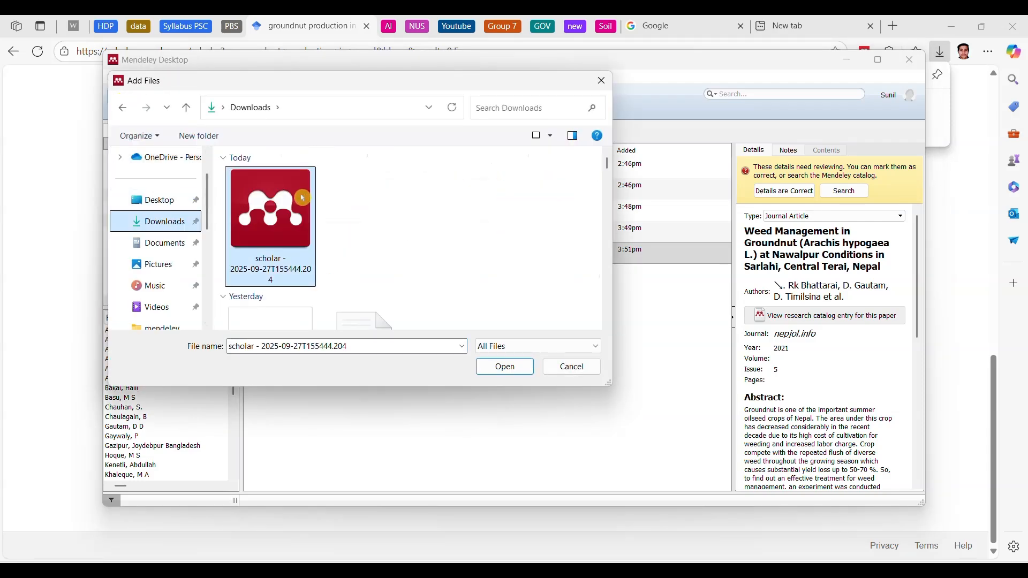
pyautogui.doubleClick(302, 198)
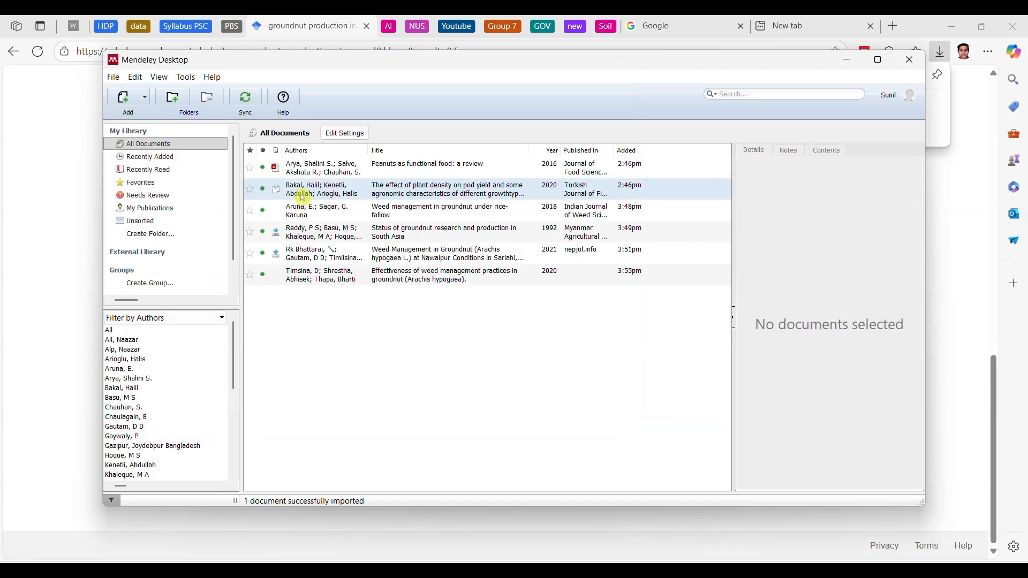
pyautogui.click(331, 275)
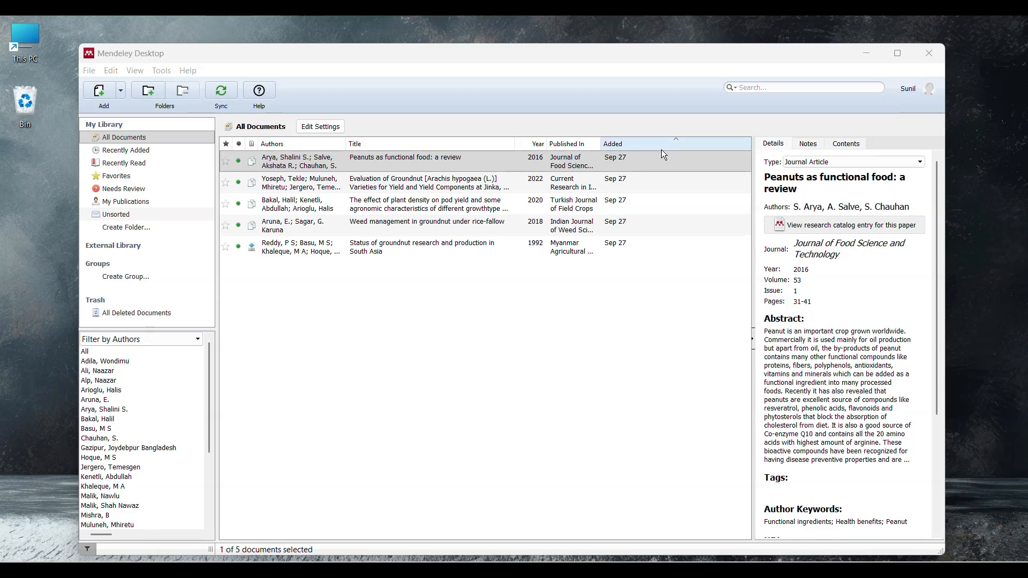
# Step: Examine the document type options, title and journal name in the details of "Peanuts as functional food: a review"
pyautogui.click(794, 162)
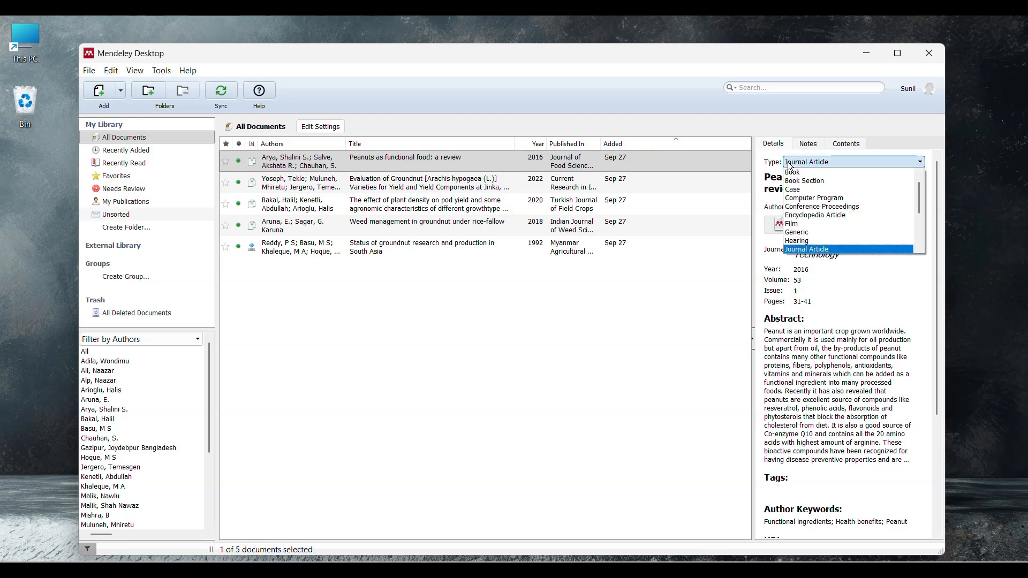
pyautogui.scroll(1, 798, 177)
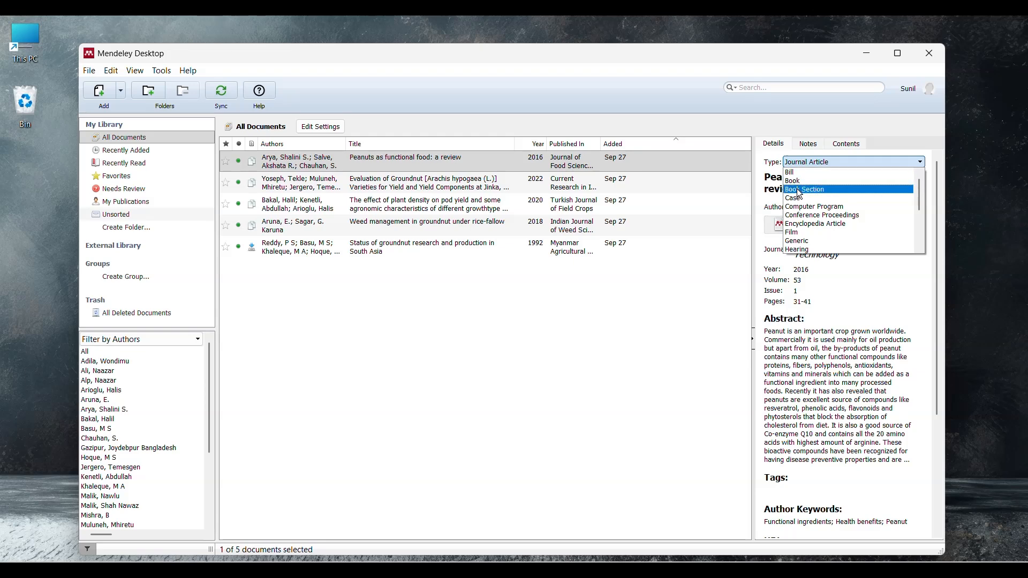
pyautogui.click(694, 285)
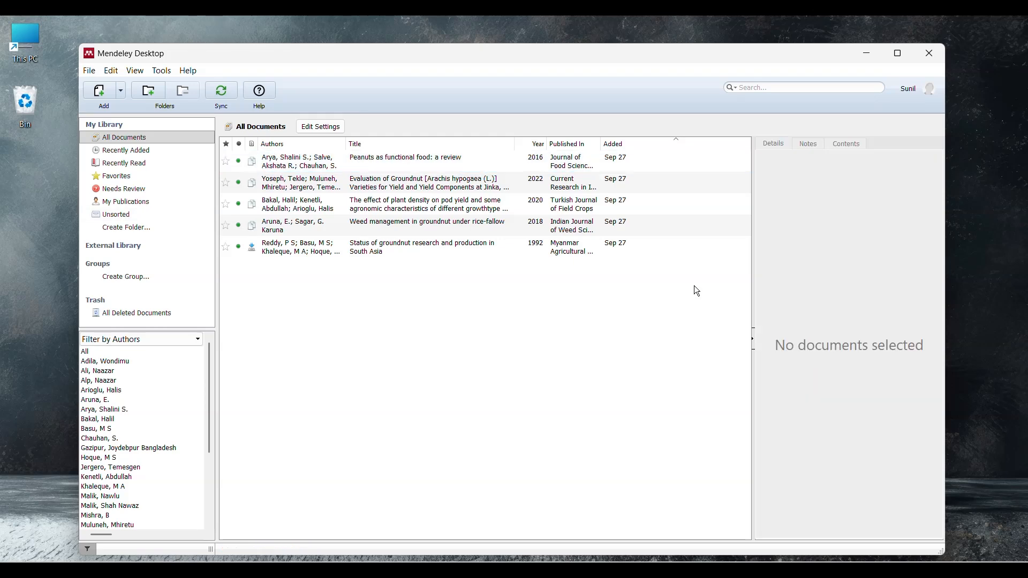
pyautogui.click(549, 166)
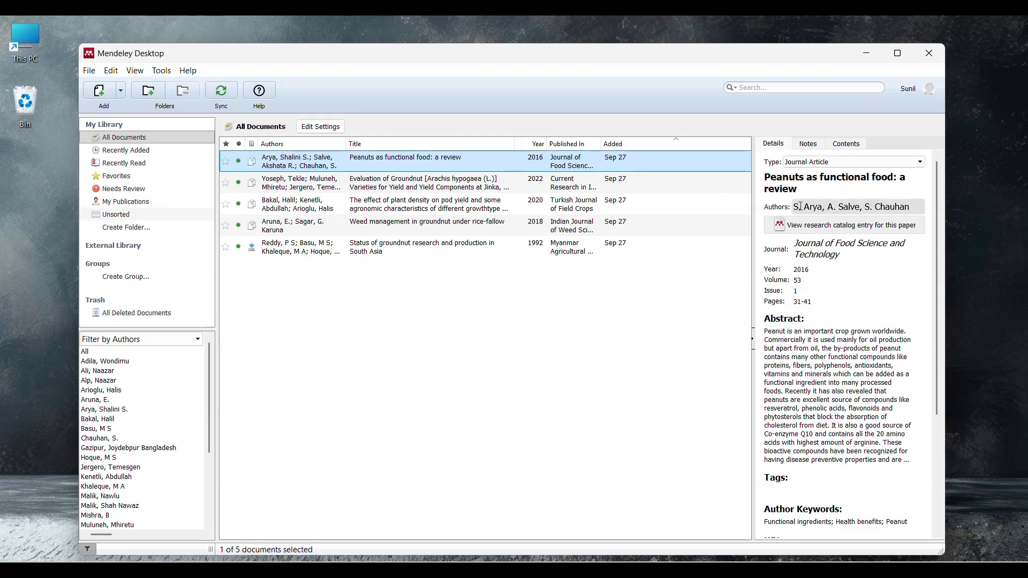
pyautogui.moveTo(806, 192); pyautogui.dragTo(764, 170)
pyautogui.click(882, 259)
pyautogui.moveTo(838, 255); pyautogui.dragTo(793, 243)
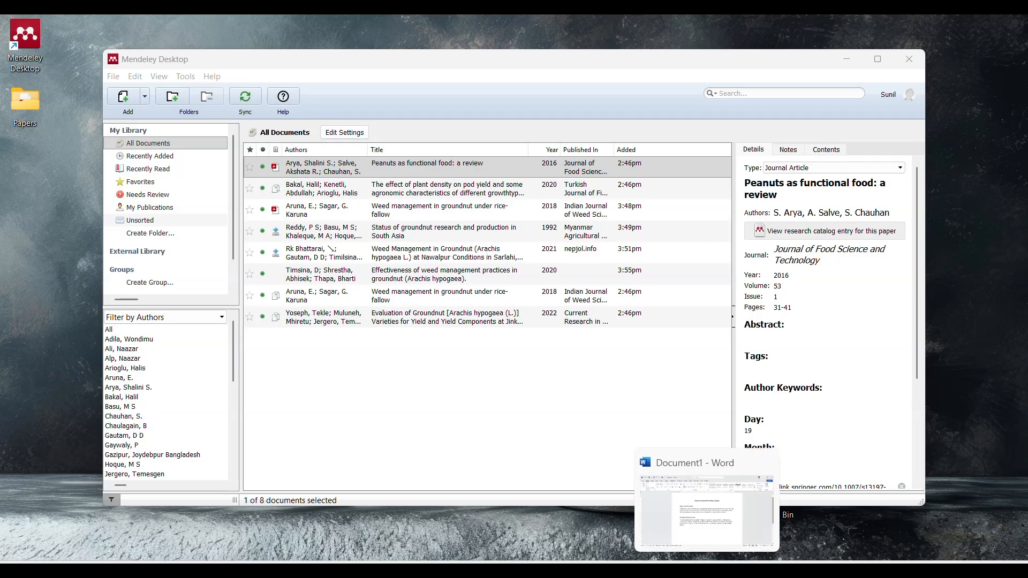
# Step: Switch to Word and cite "Peanuts as functional food: a review" from Mendeley at the end of the "Peanut nutrition profile" paragraph
pyautogui.click(706, 570)
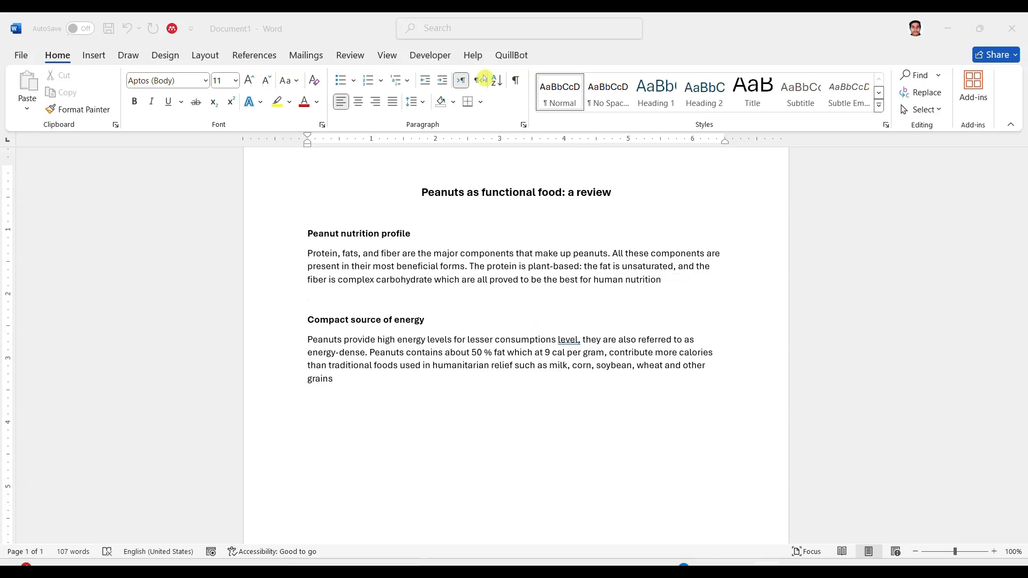
pyautogui.click(667, 276)
pyautogui.doubleClick(666, 277)
pyautogui.click(666, 278)
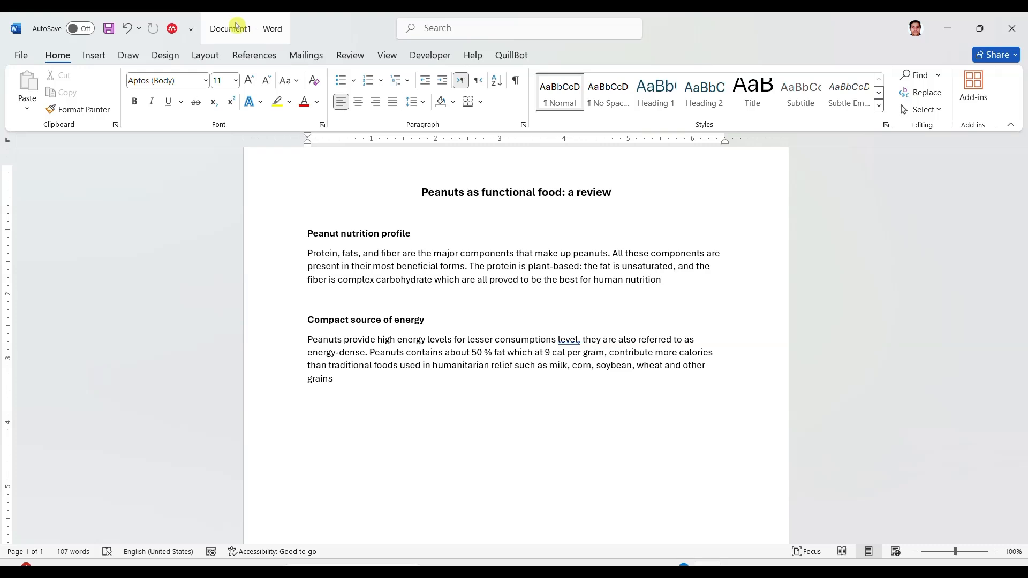
pyautogui.click(250, 53)
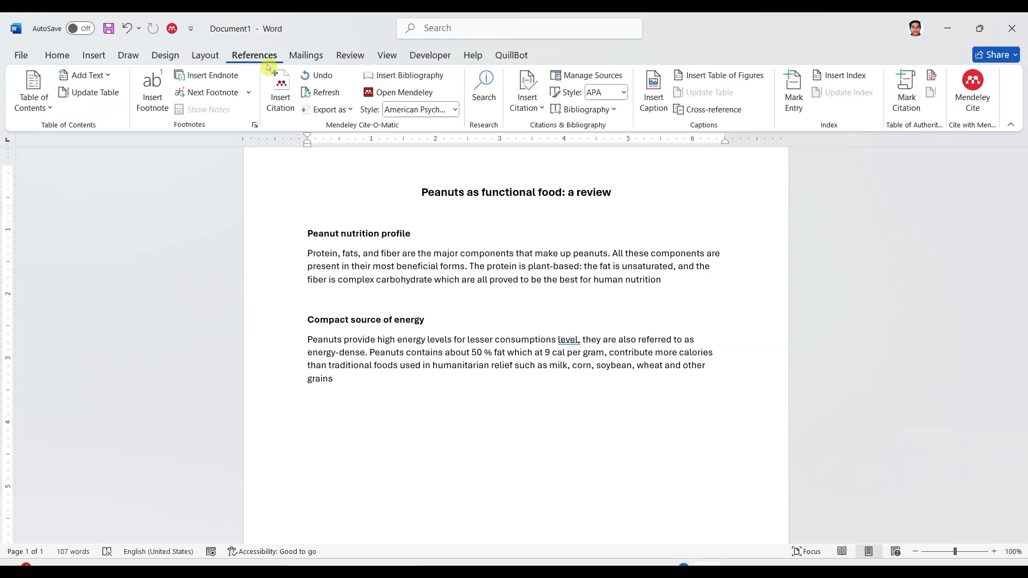
pyautogui.click(279, 83)
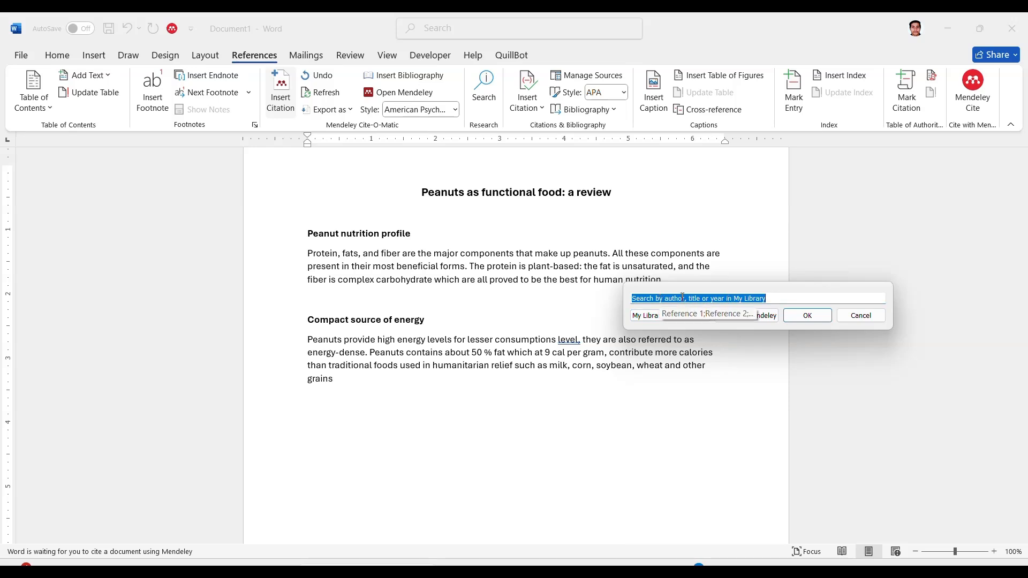
pyautogui.click(764, 319)
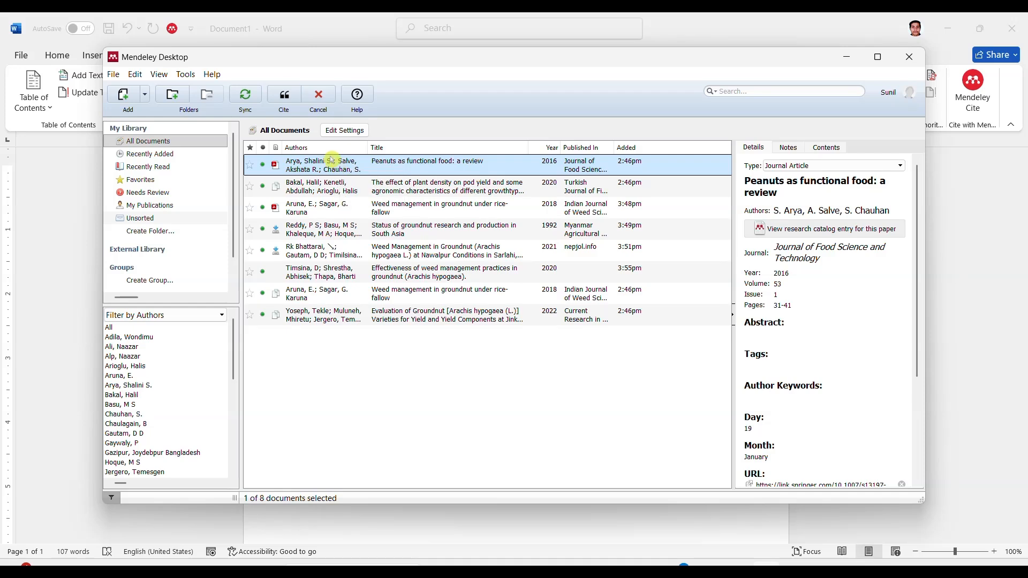
pyautogui.click(284, 97)
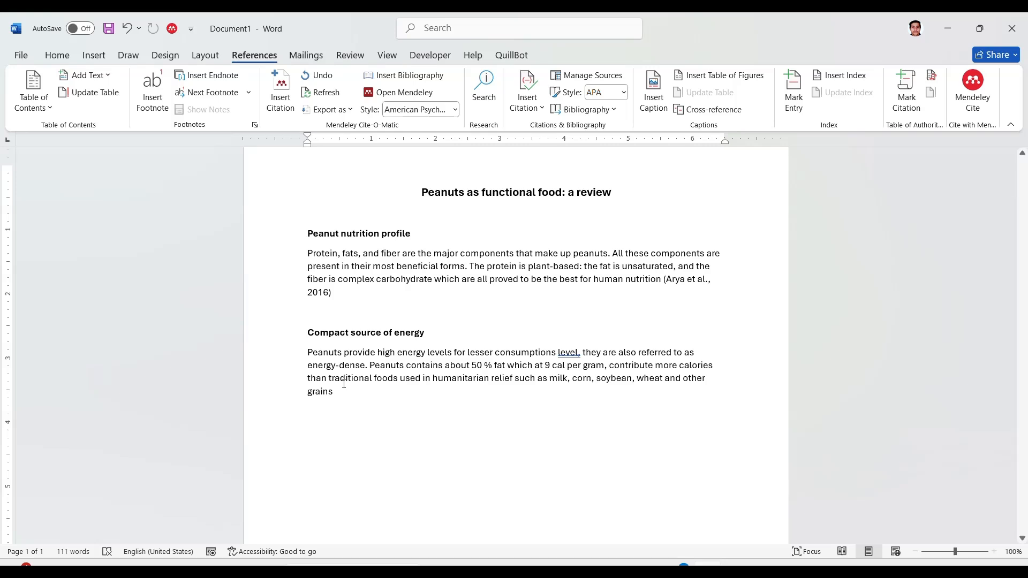
# Step: Cite "Weed management in groundnut under rice-fallow" and the 2022 "Evaluation of Groundnut" paper together at the end of the "Compact source of energy" paragraph
pyautogui.click(280, 97)
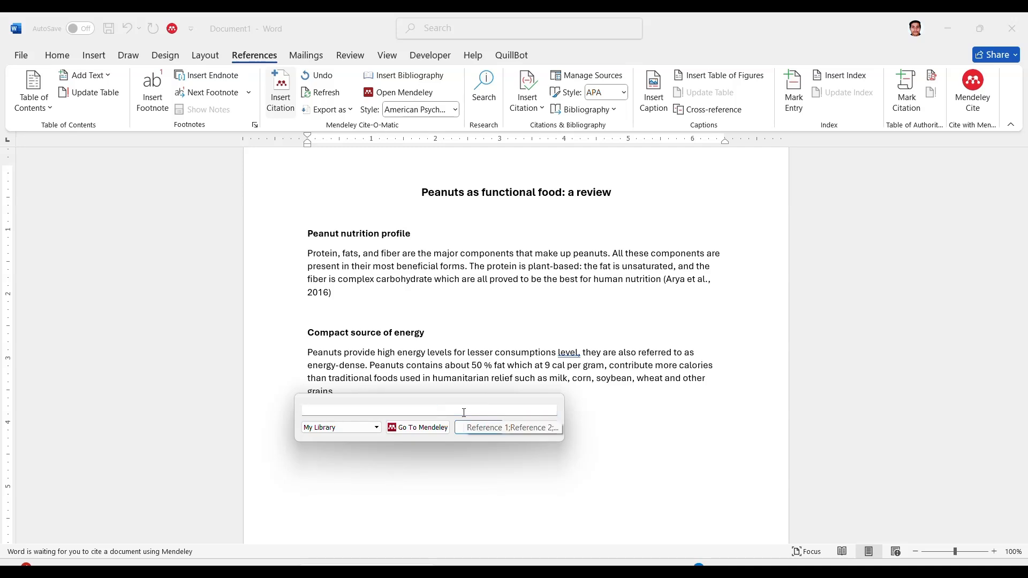
pyautogui.write('a')
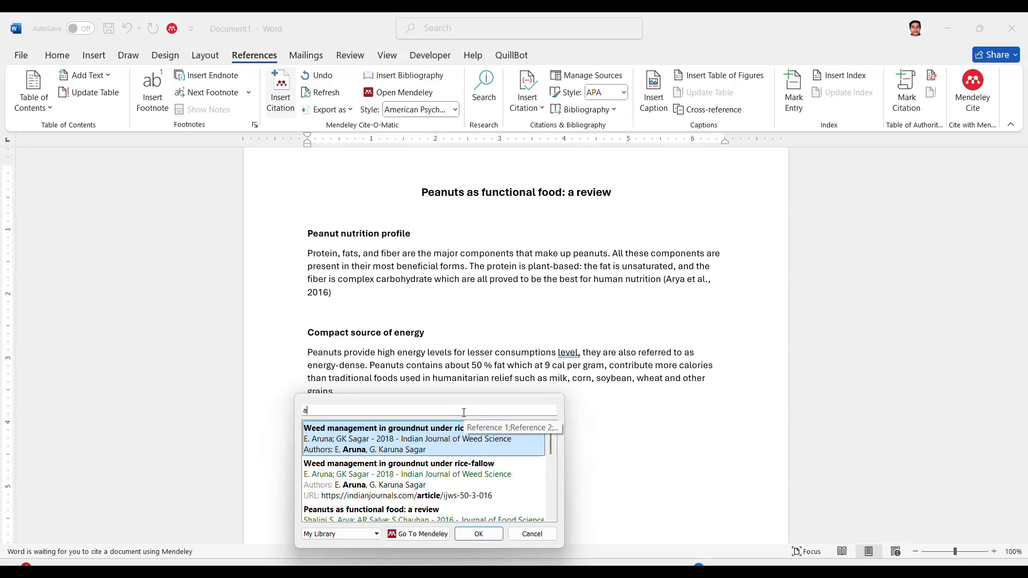
pyautogui.write('ru')
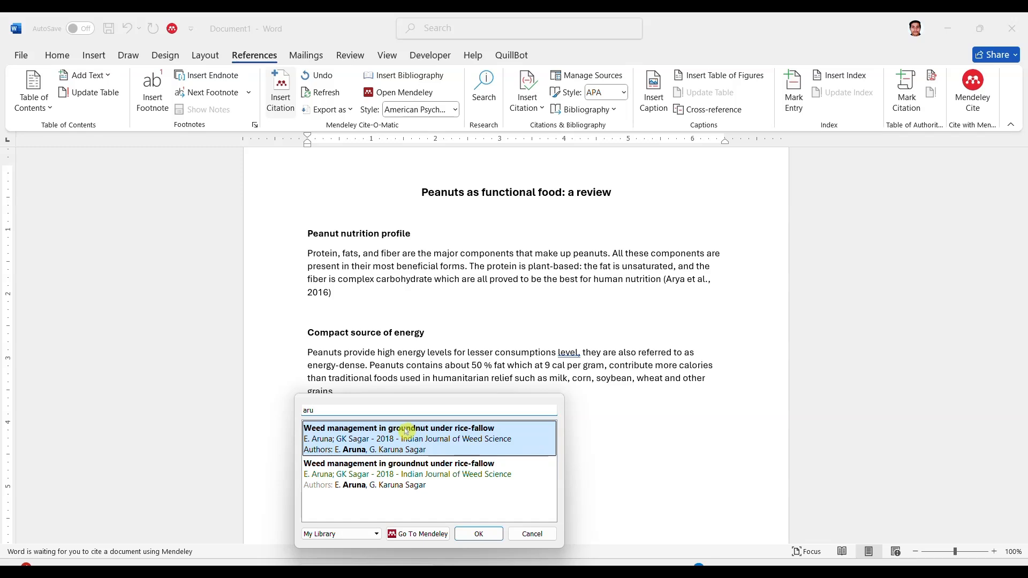
pyautogui.click(407, 431)
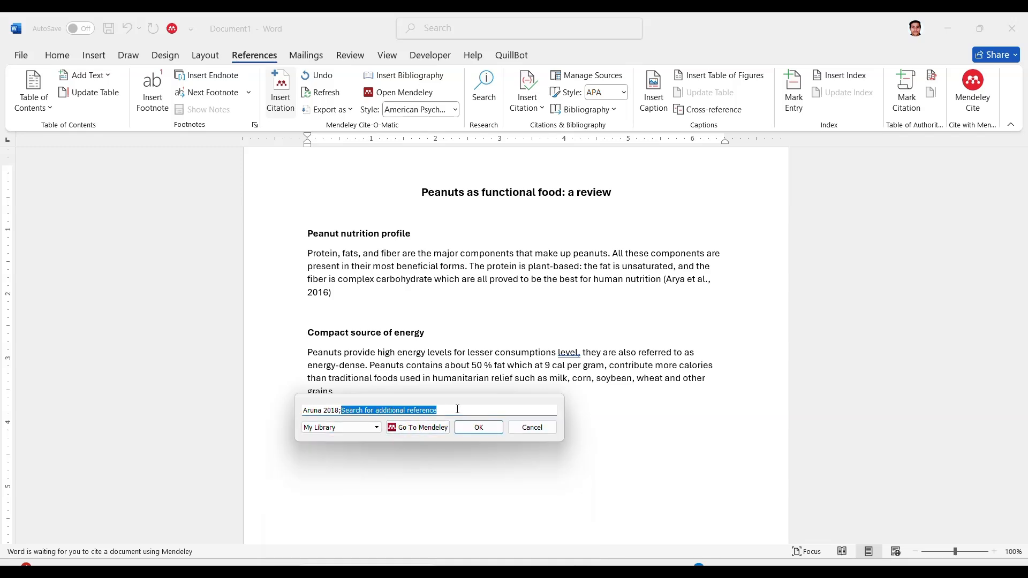
pyautogui.write('yo')
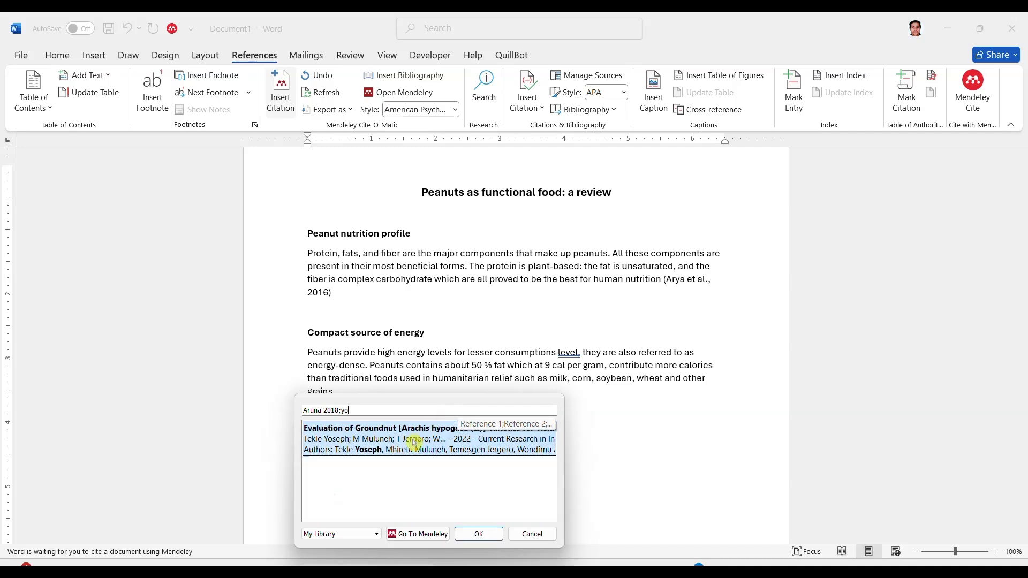
pyautogui.click(367, 451)
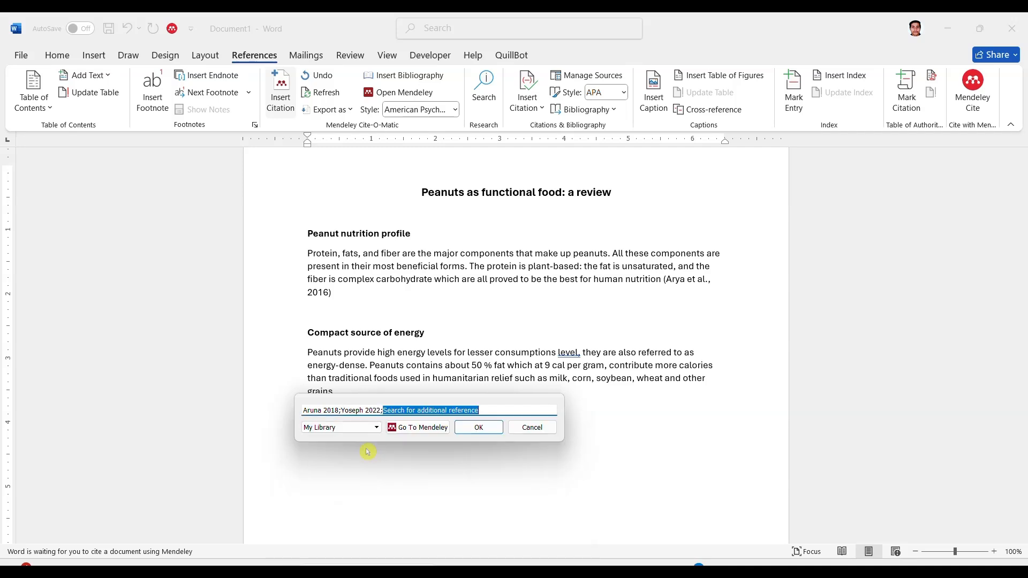
pyautogui.click(495, 428)
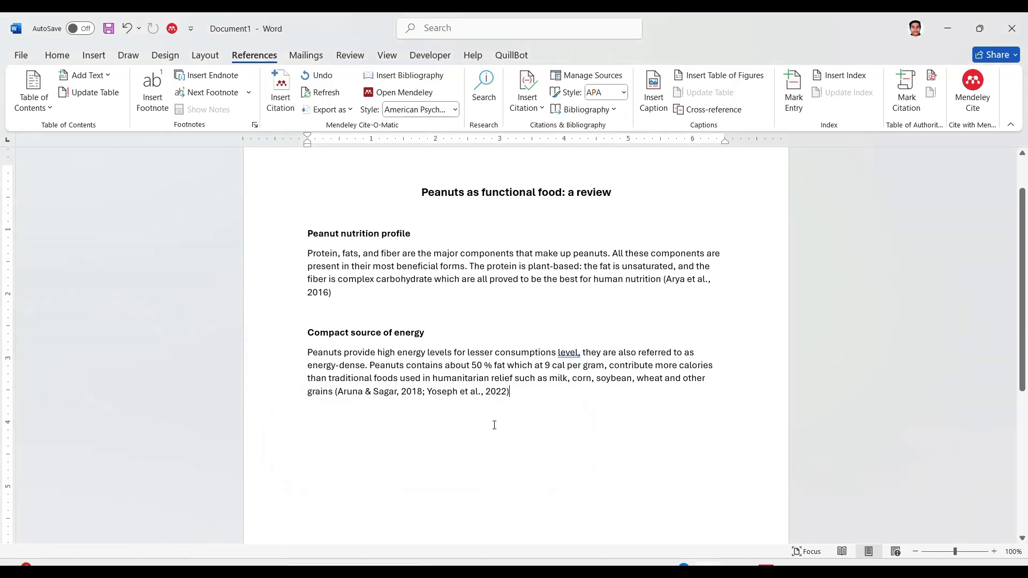
pyautogui.moveTo(530, 381); pyautogui.dragTo(566, 394)
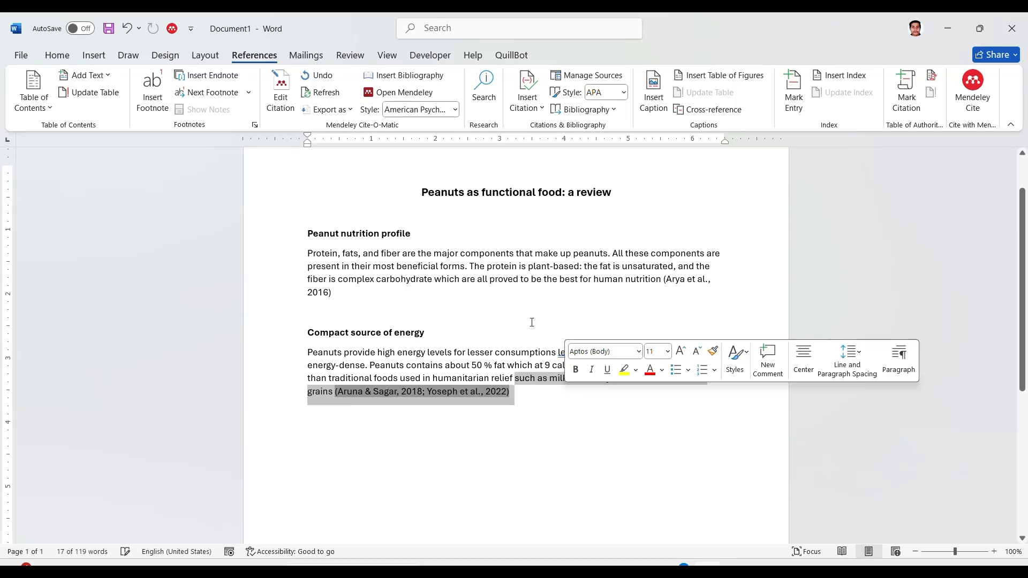
pyautogui.click(504, 446)
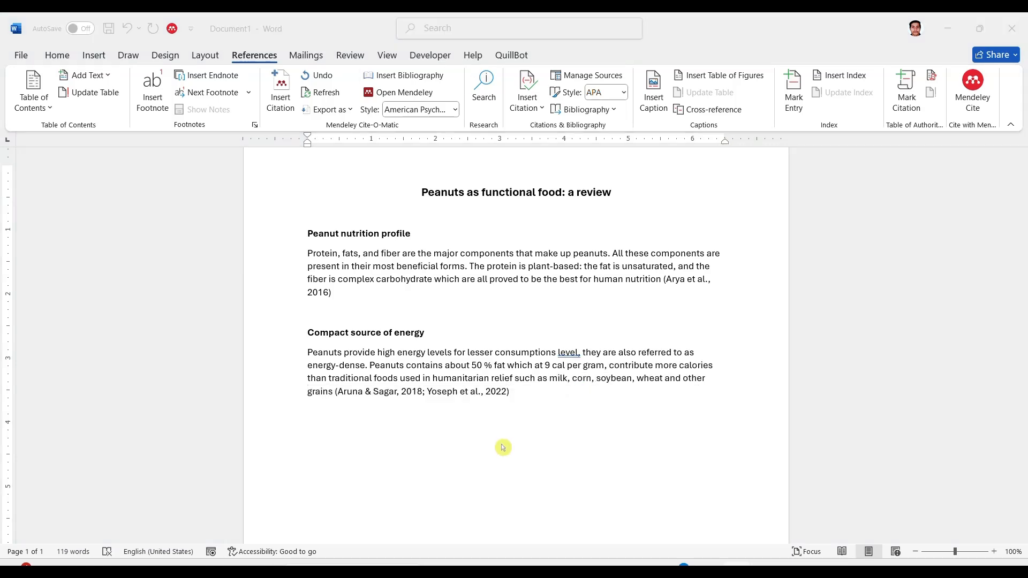
# Step: Add a "References" heading below the last paragraph, followed by a new line
pyautogui.click(323, 482)
pyautogui.write('References')
pyautogui.press('Return')
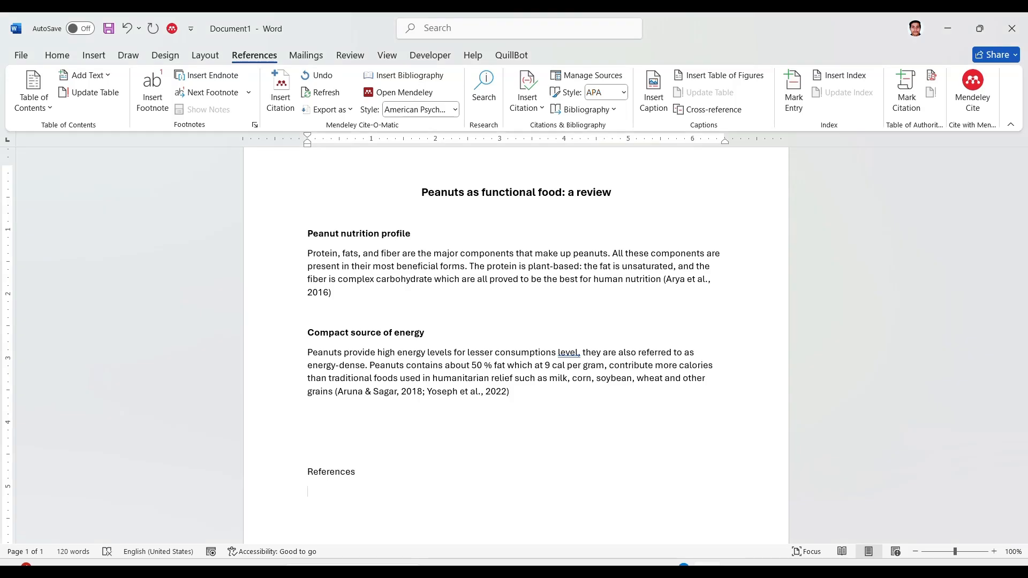
# Step: Set the Mendeley citation style to American Psychological Association 7th edition, insert the bibliography under "References", and review it
pyautogui.click(452, 113)
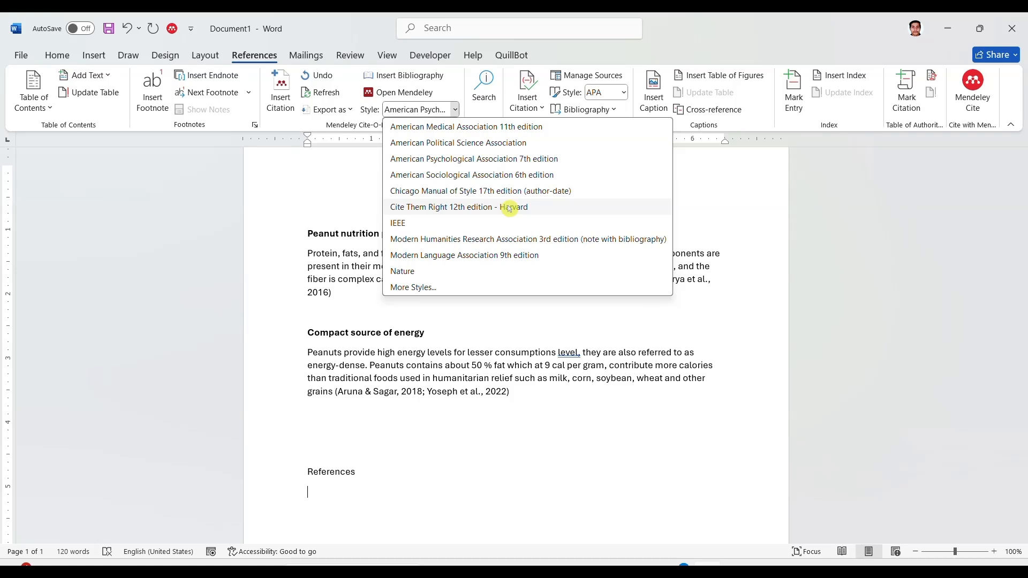
pyautogui.click(475, 162)
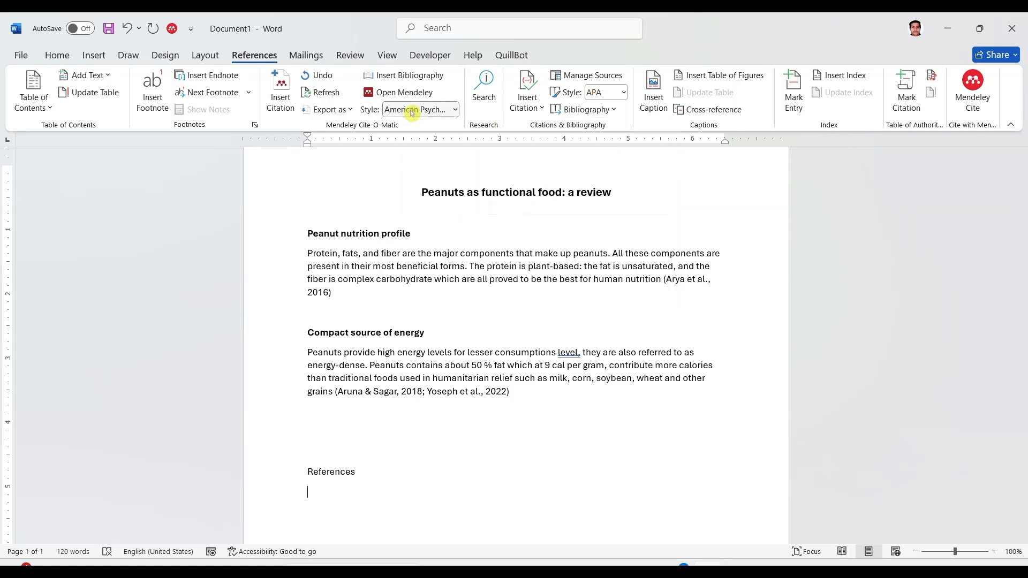
pyautogui.click(395, 75)
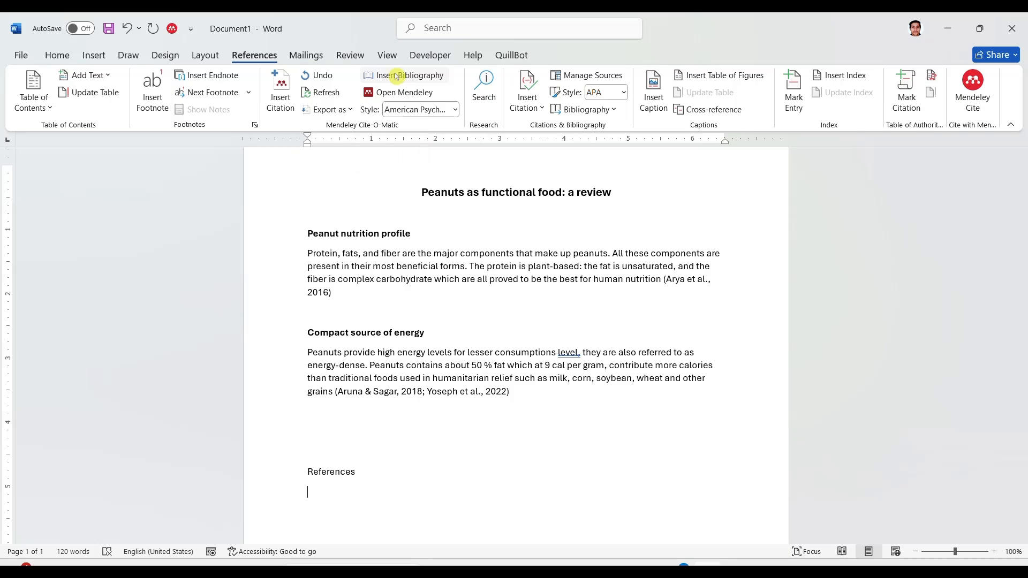
pyautogui.scroll(-4, 453, 257)
pyautogui.scroll(3, 453, 257)
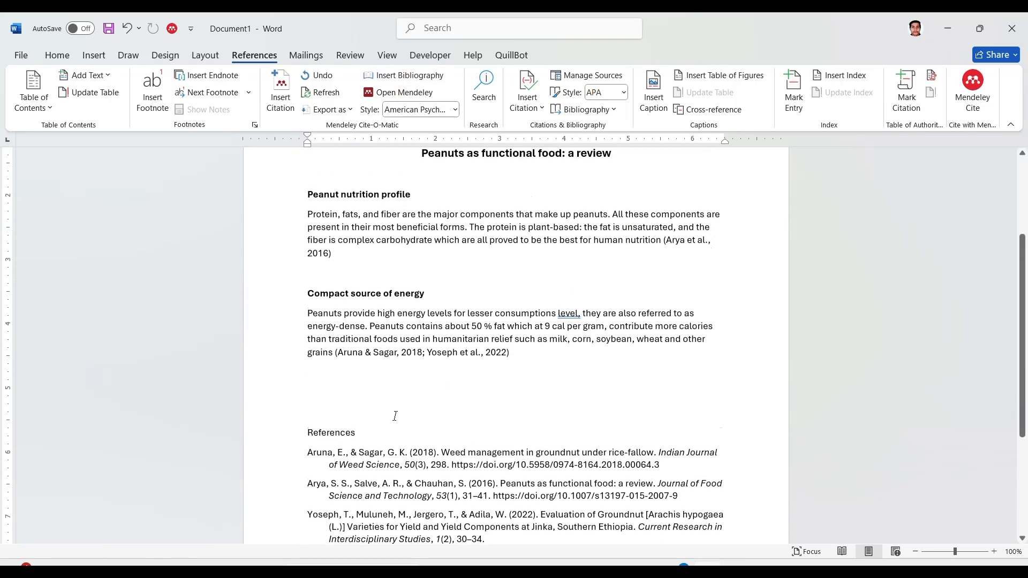
pyautogui.scroll(-4, 395, 413)
pyautogui.scroll(2, 428, 361)
pyautogui.scroll(1, 428, 360)
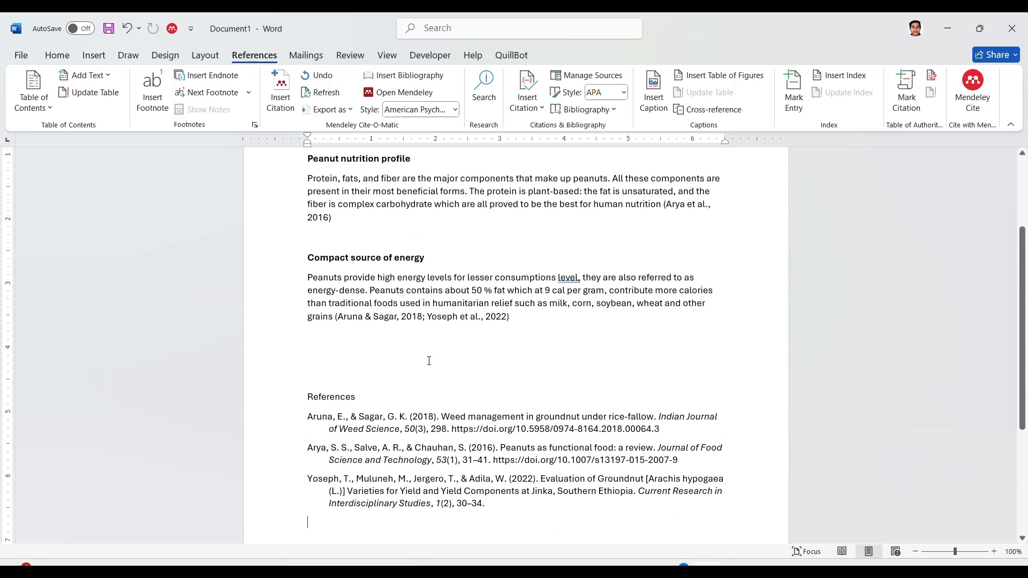
pyautogui.scroll(4, 639, 211)
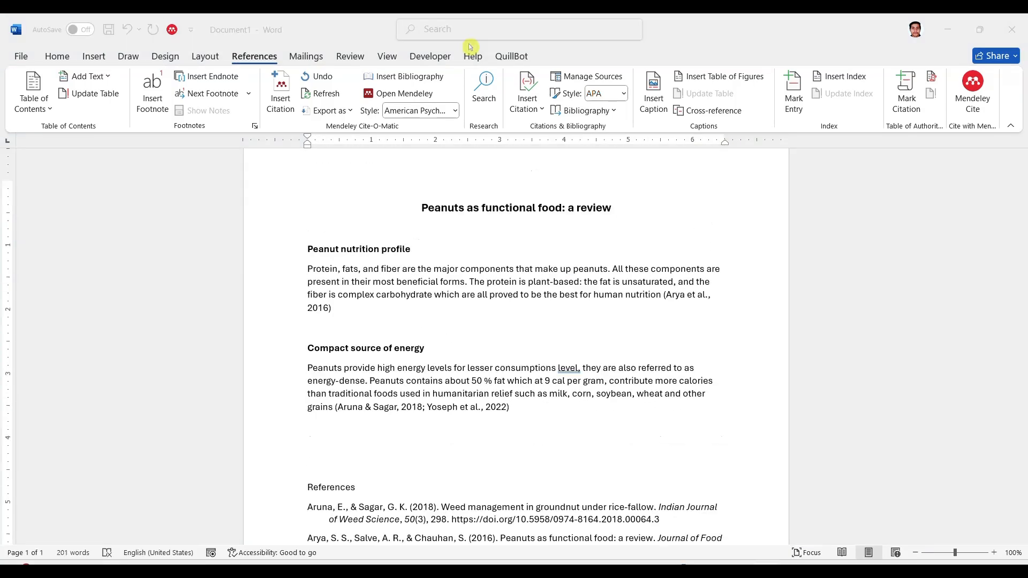